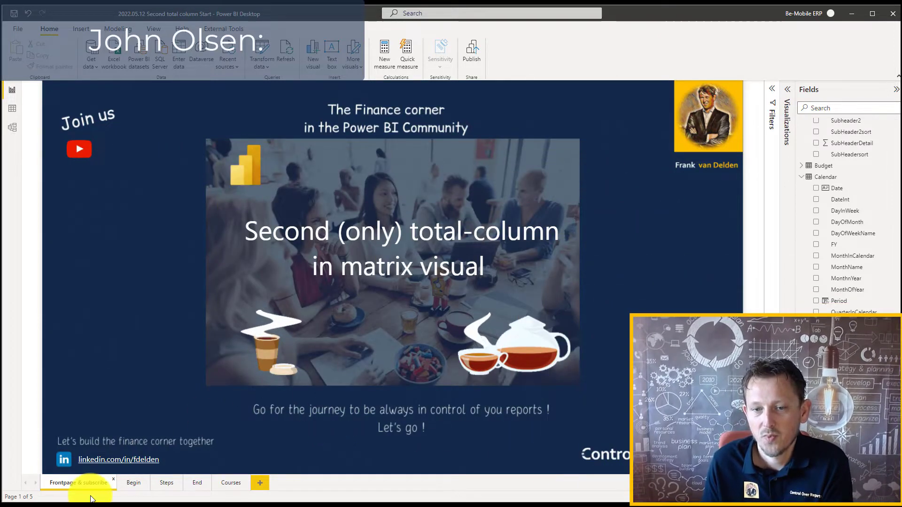
Switch to the Begin page, 'Explaining issue - matrix'
left_click(134, 486)
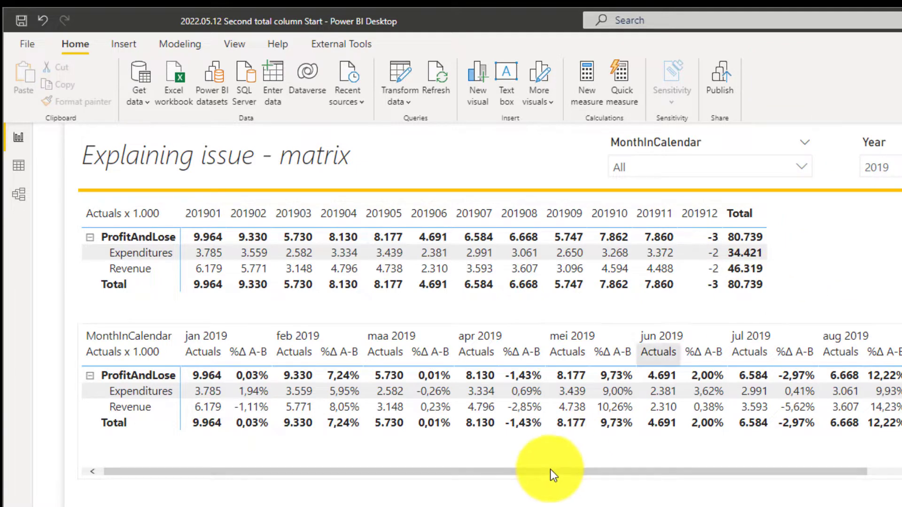
Scroll the lower Actuals / %Δ A-B matrix to its Total columns and select it to view its fields
left_click_drag(542, 474, 813, 474)
left_click(811, 92)
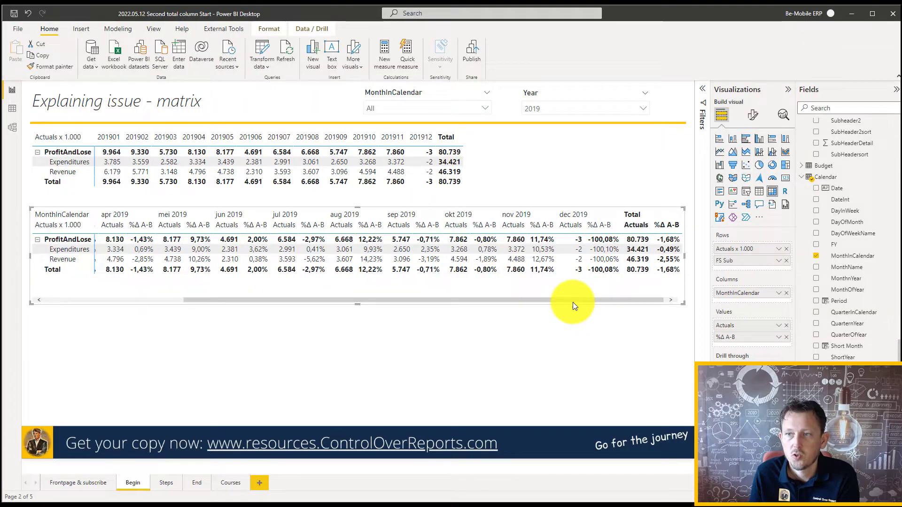
In Format visual, turn the matrix's Column subtotals off and back on
mouse_move(573, 302)
left_mouse_down()
mouse_move(528, 305)
mouse_move(585, 305)
left_mouse_up()
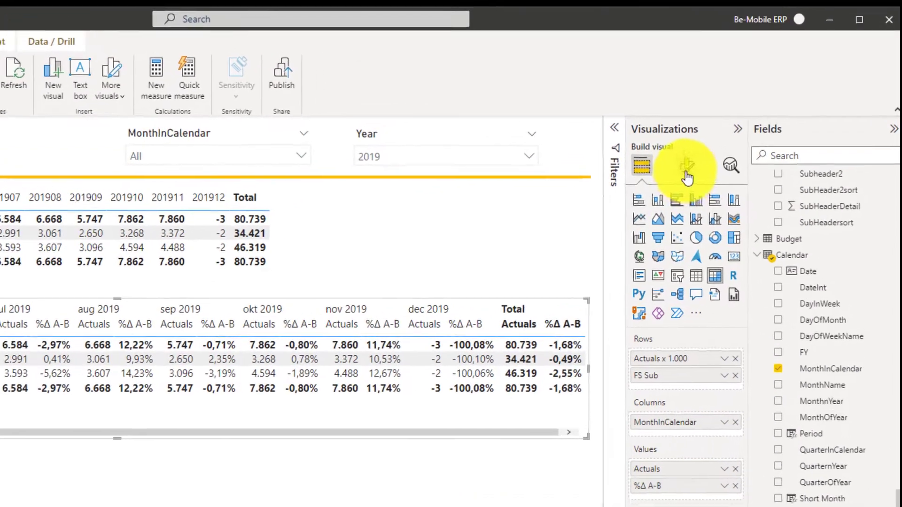
left_click(687, 173)
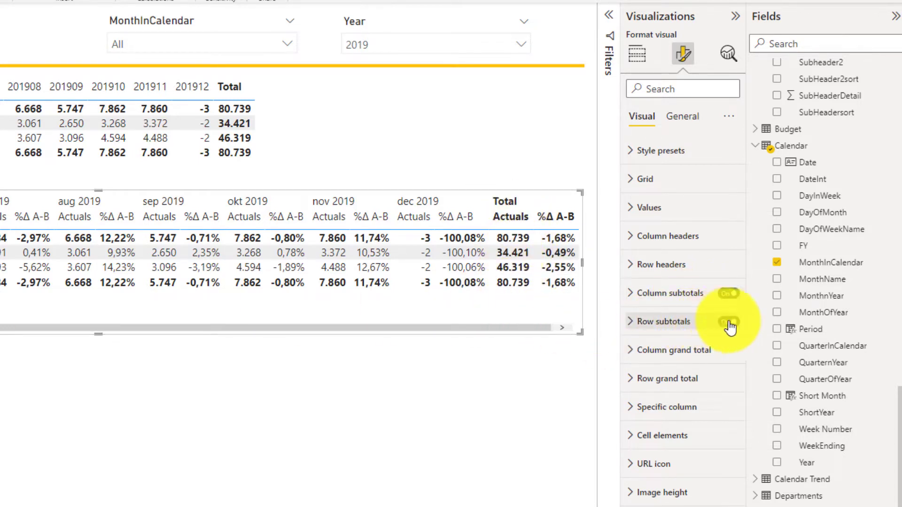
left_click(722, 294)
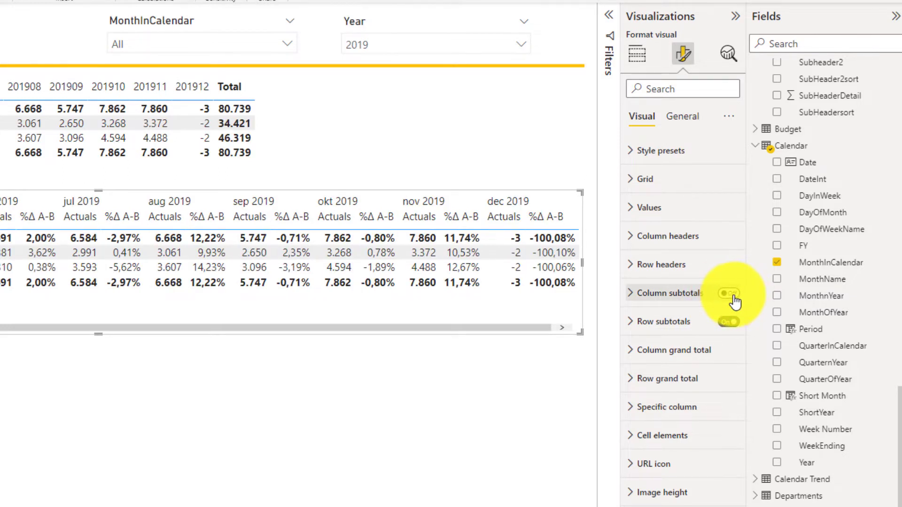
left_click(733, 294)
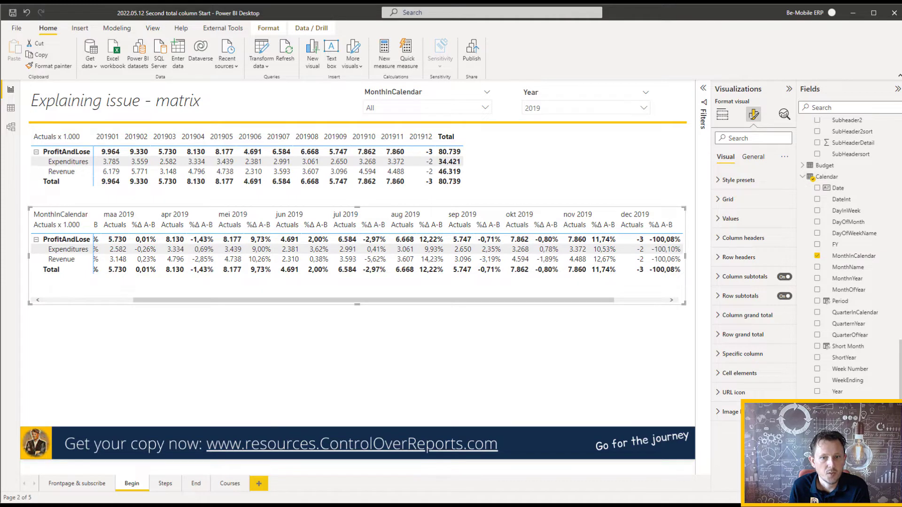
Move to the Steps page of the report
left_click(164, 483)
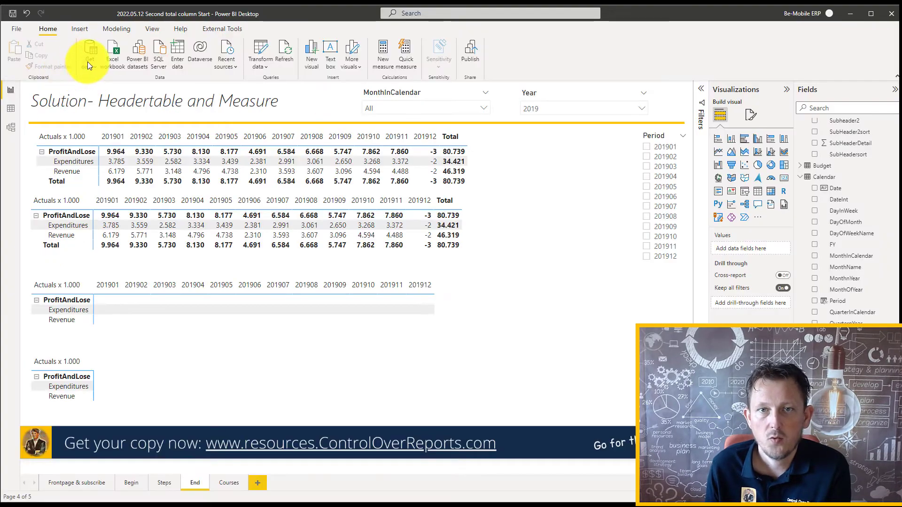
Import the ColumnHeaders table from the ColumnsHeadersTable Excel workbook
left_click(88, 66)
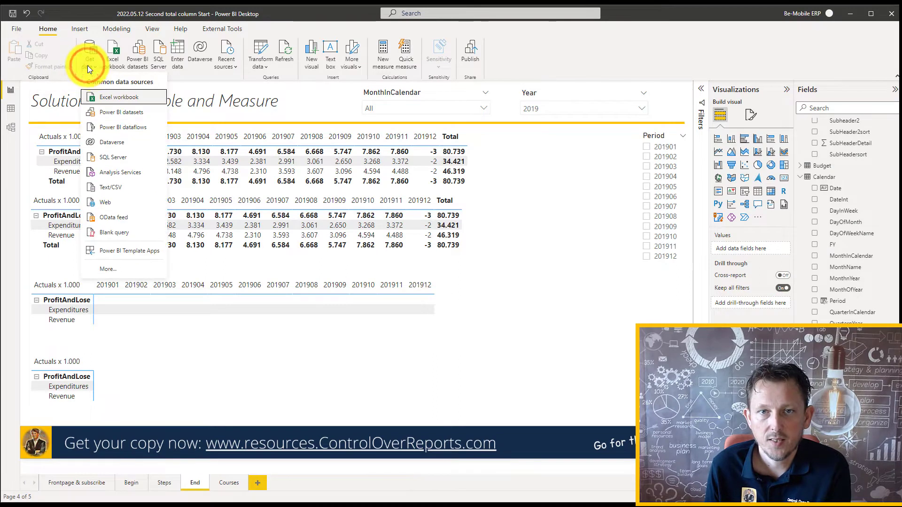
left_click(115, 98)
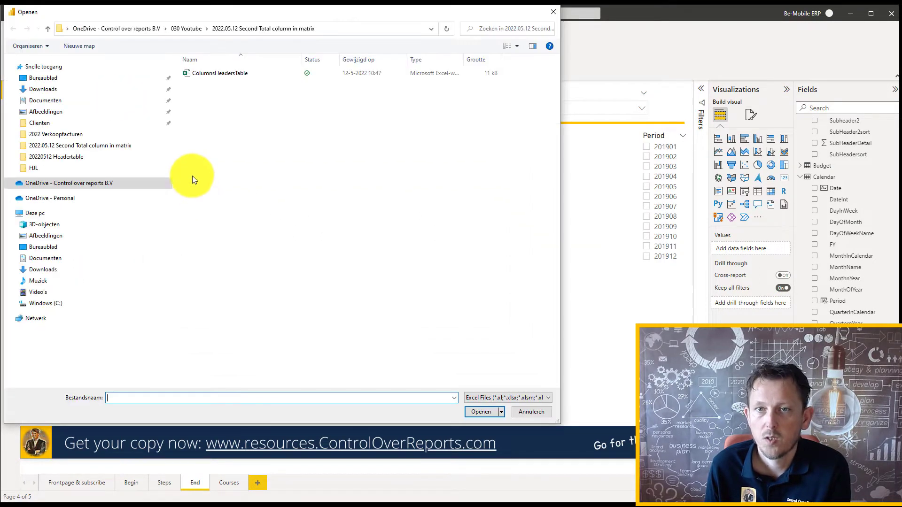
left_click(209, 73)
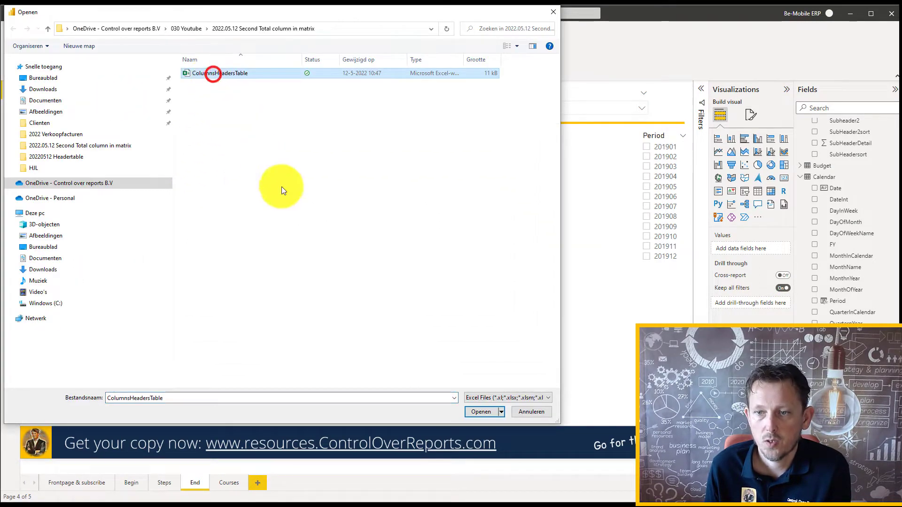
left_click(481, 414)
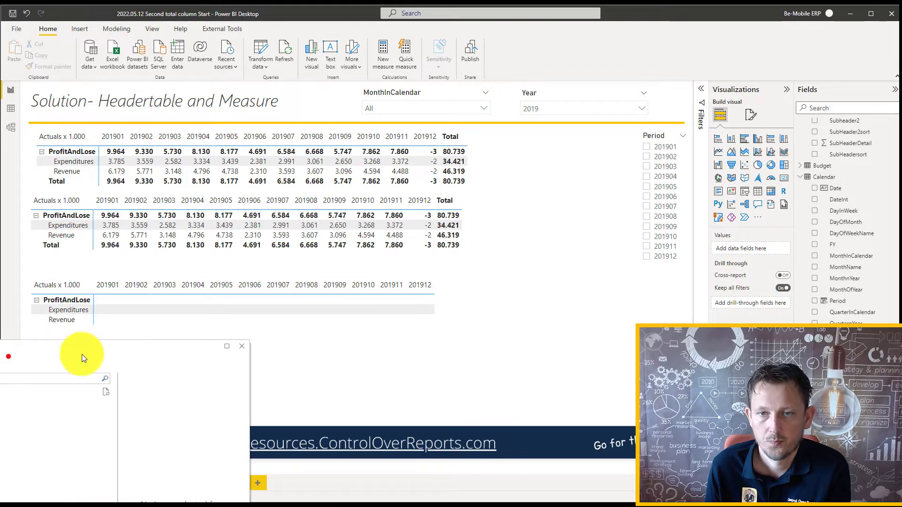
left_click(123, 180)
left_click(394, 416)
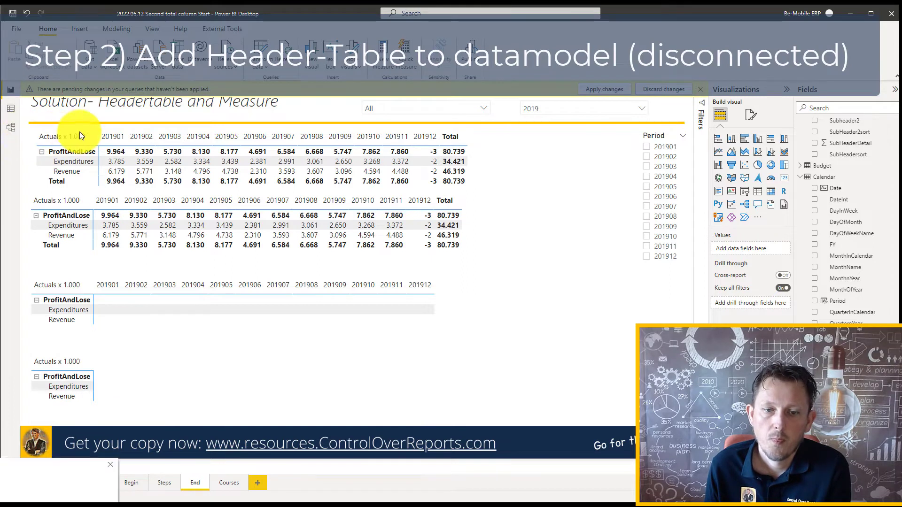
left_click(54, 467)
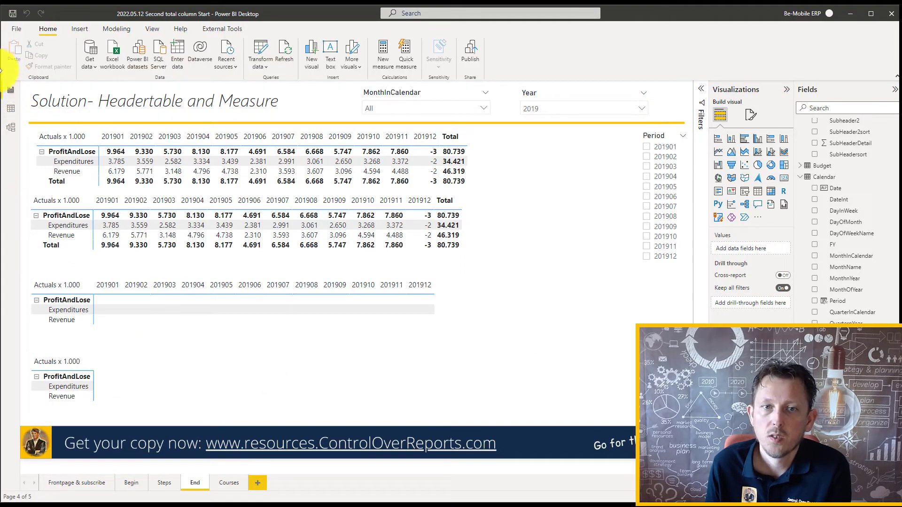
left_click(10, 133)
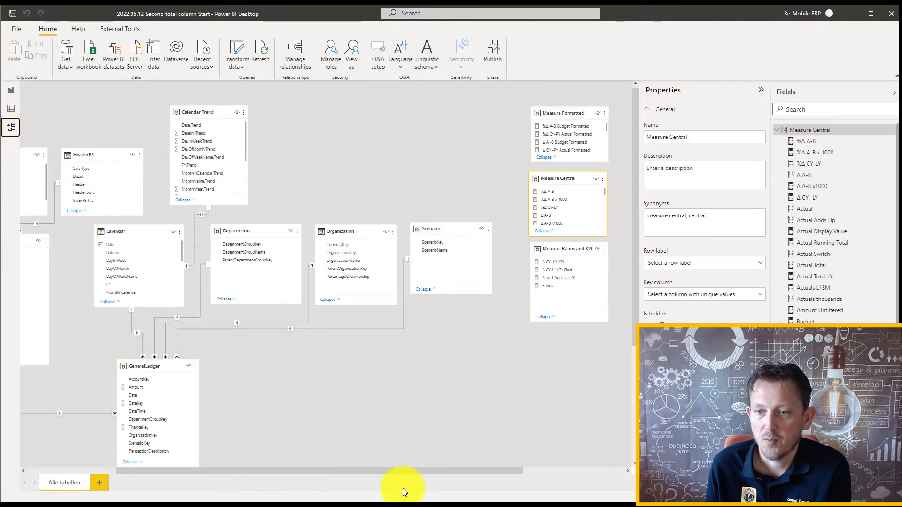
left_click_drag(407, 471, 547, 470)
left_click_drag(543, 112, 222, 365)
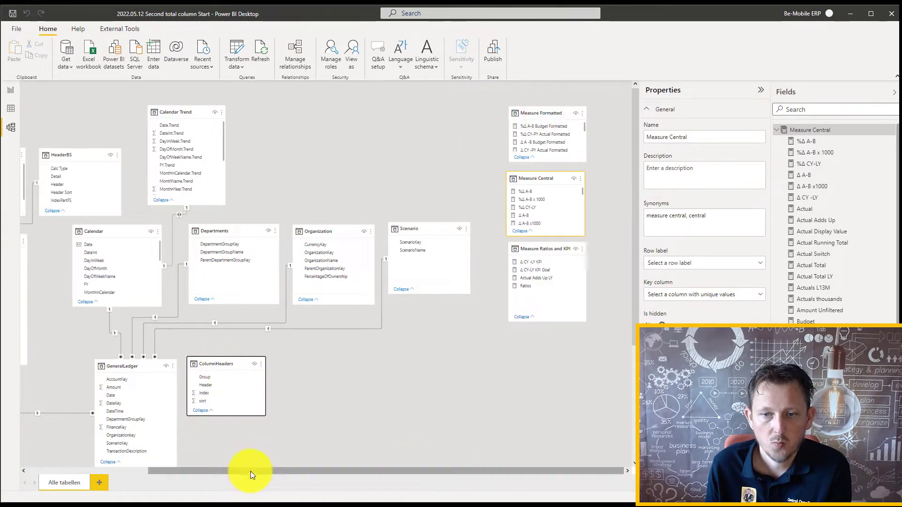
left_click_drag(249, 471, 113, 471)
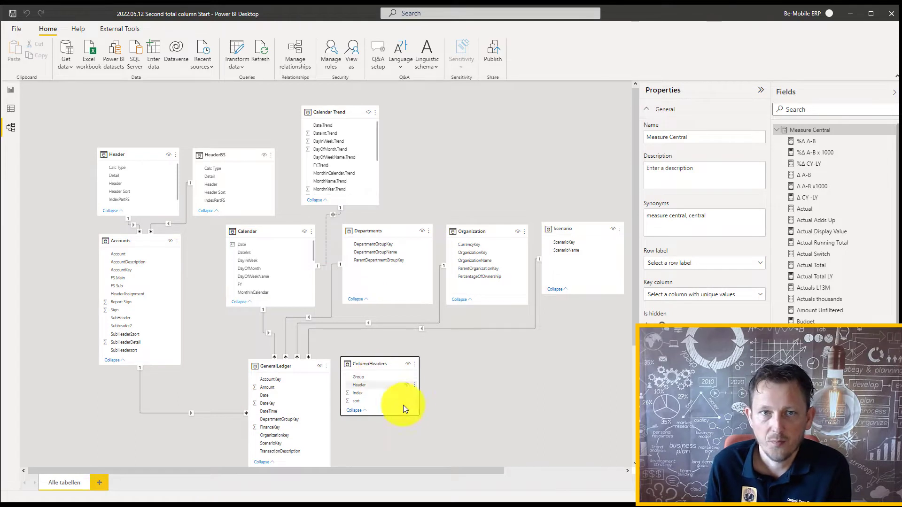
left_click(12, 90)
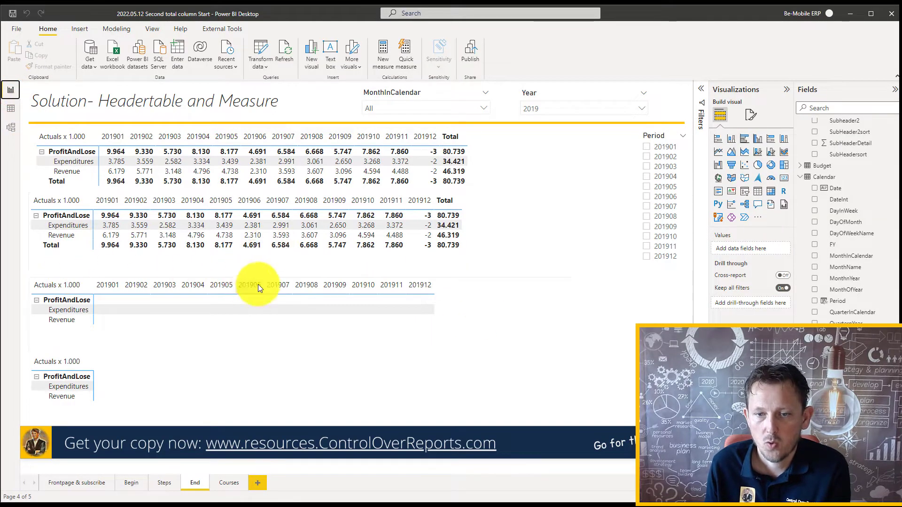
left_click(164, 488)
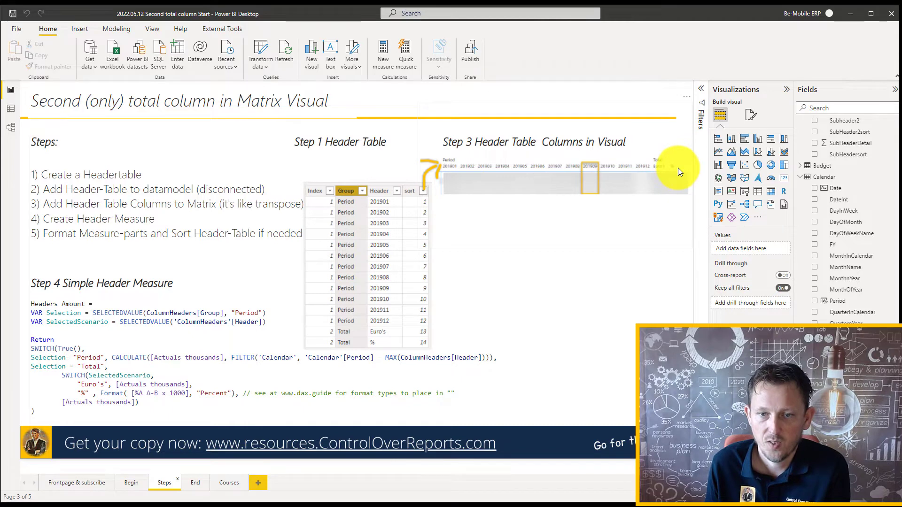
left_click(12, 112)
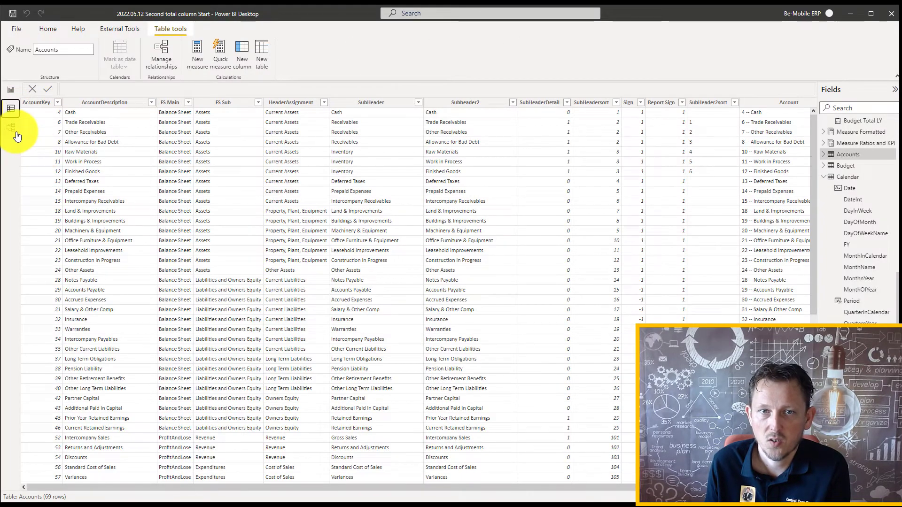
left_click(11, 90)
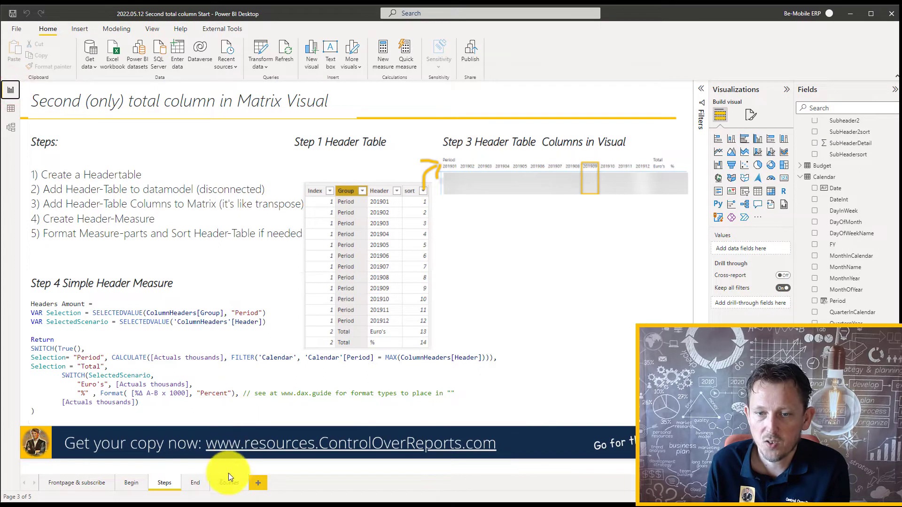
left_click(201, 484)
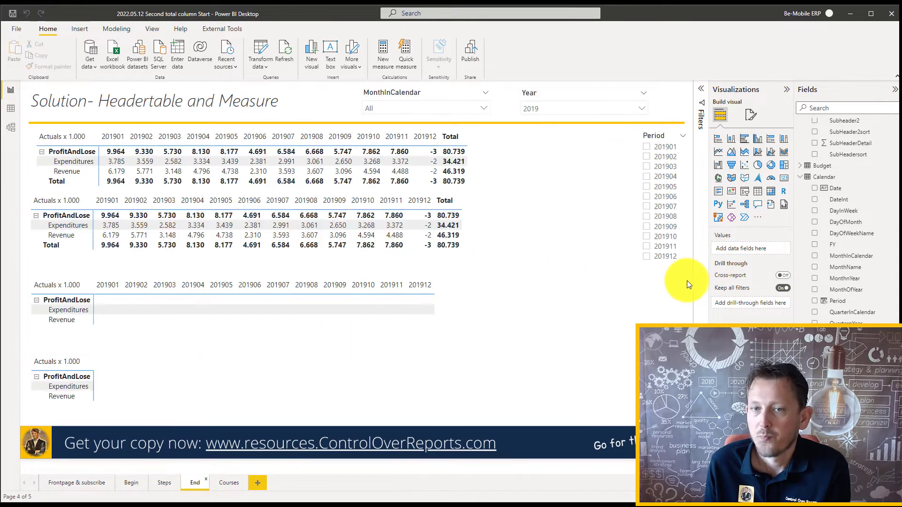
Put ColumnHeaders Group and Header into the second matrix's Columns above Period
left_click(502, 229)
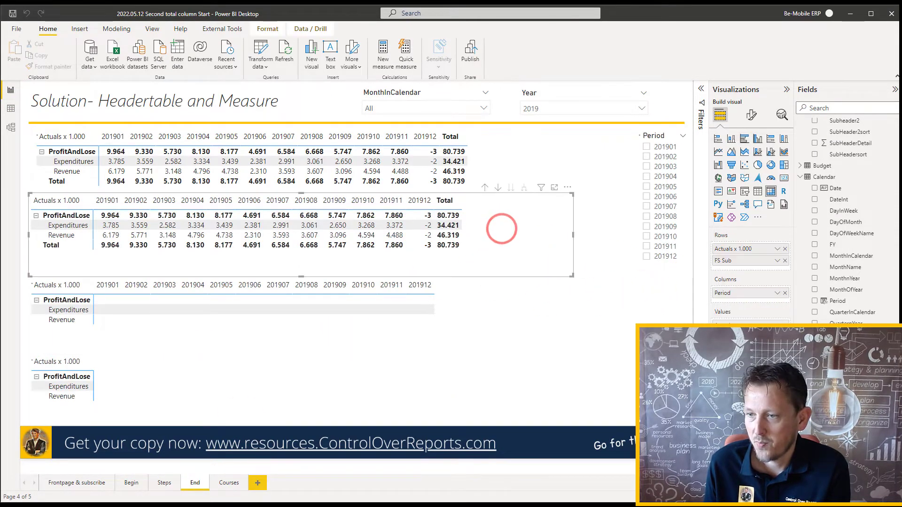
left_click(800, 405)
scroll(822, 397, "down", 2)
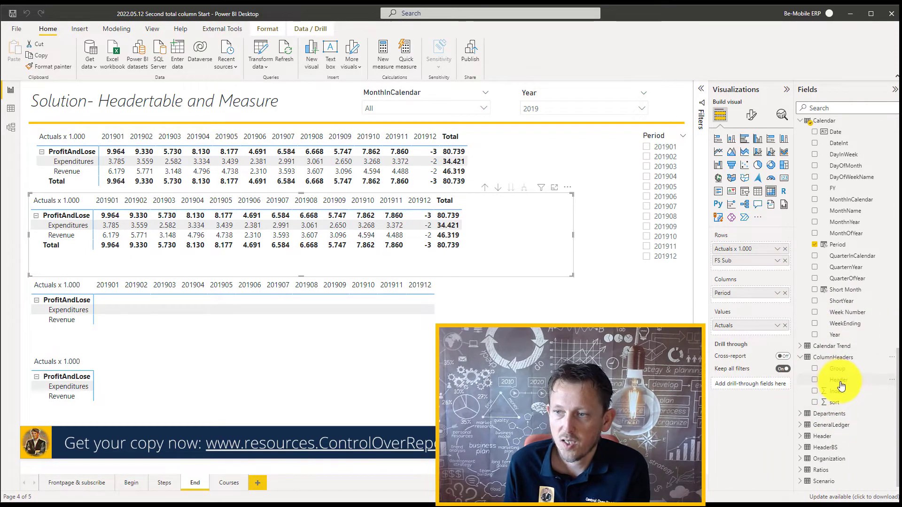
left_click_drag(840, 368, 779, 289)
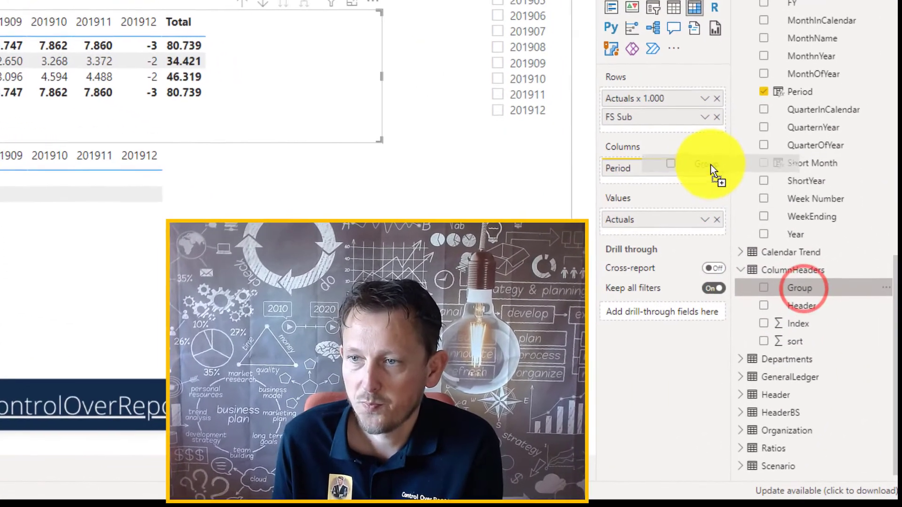
left_click_drag(707, 162, 705, 162)
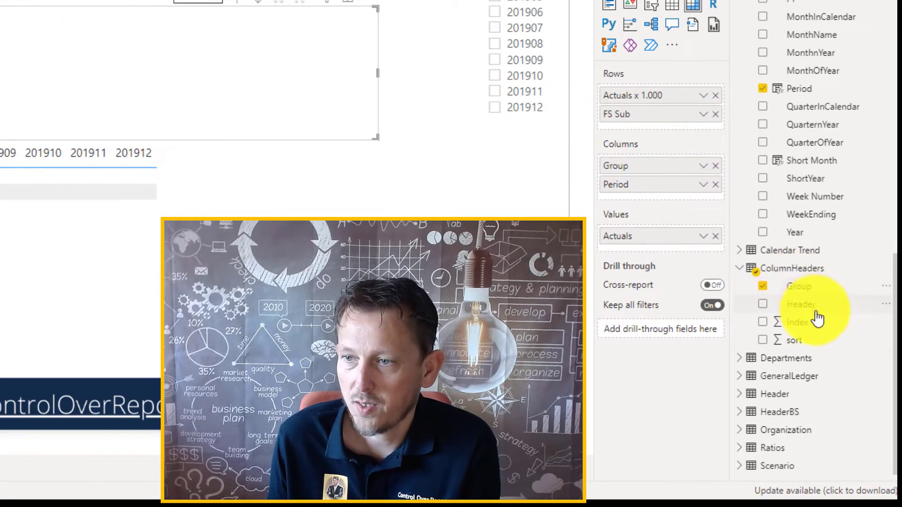
left_click_drag(816, 306, 711, 179)
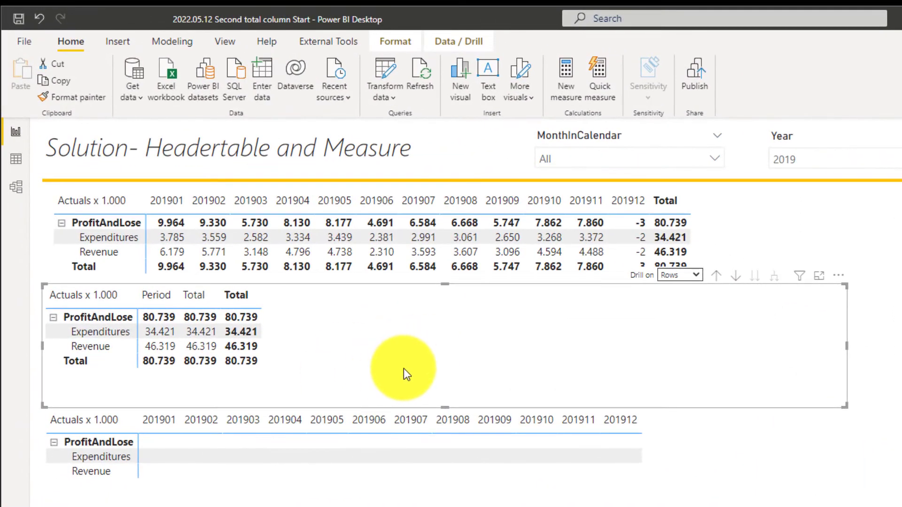
Drill on Columns and expand one level to show periods 201901–201912 with Total % and Euro's
left_click(403, 368)
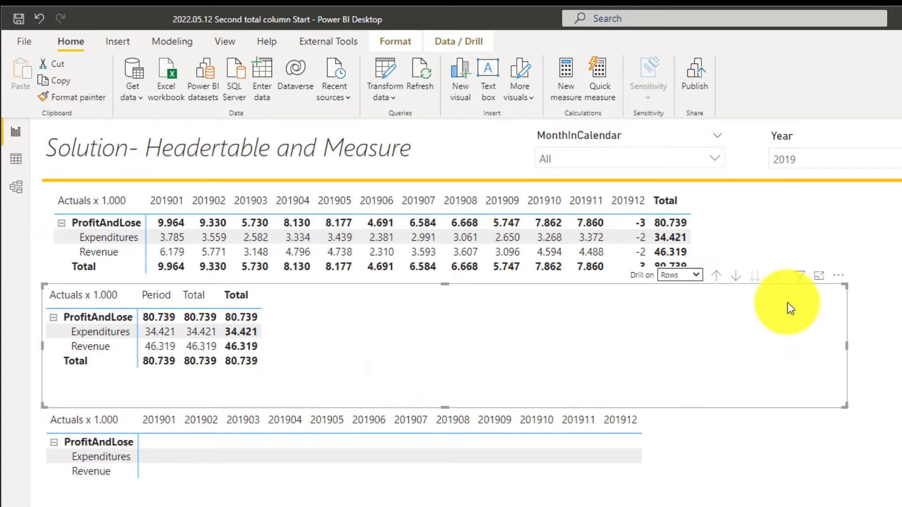
left_click(696, 275)
left_click(685, 302)
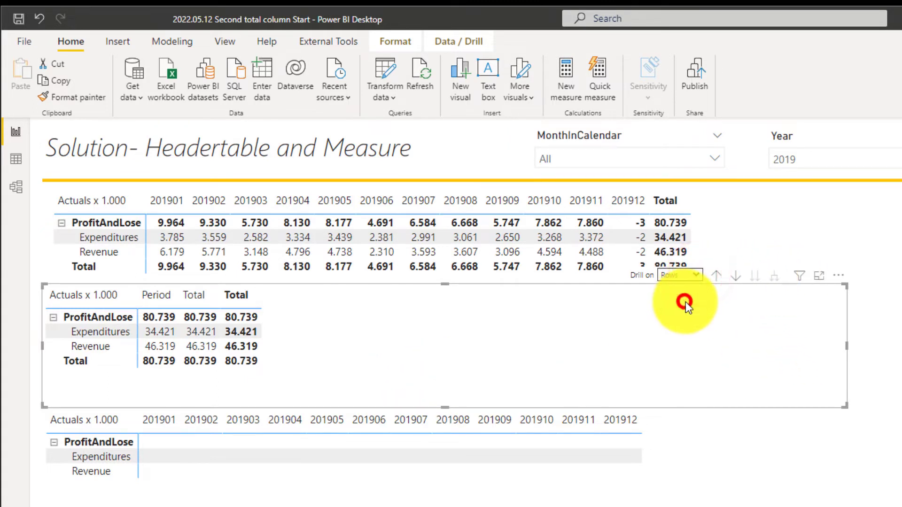
left_click(774, 282)
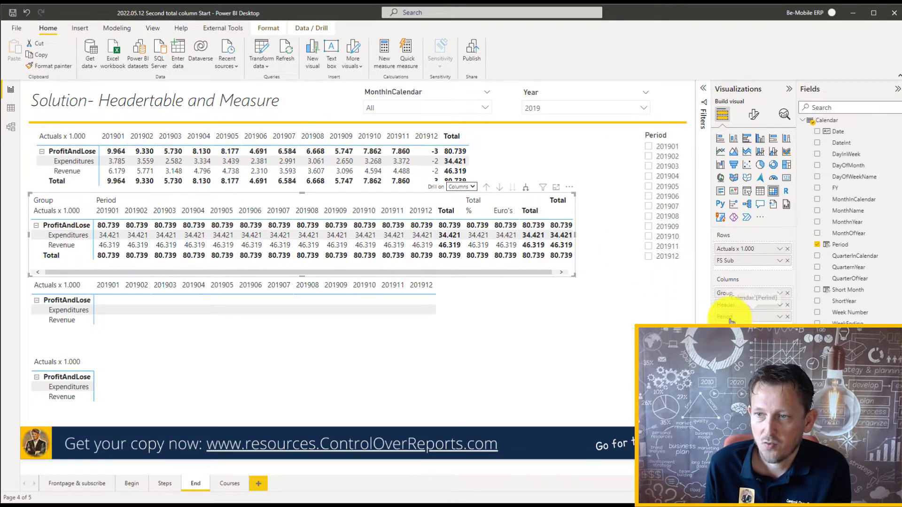
left_click(523, 187)
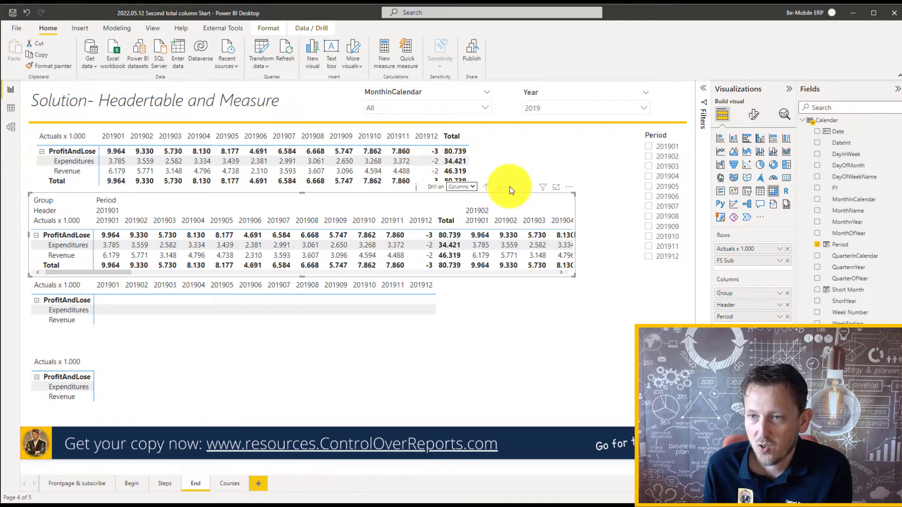
left_click(487, 187)
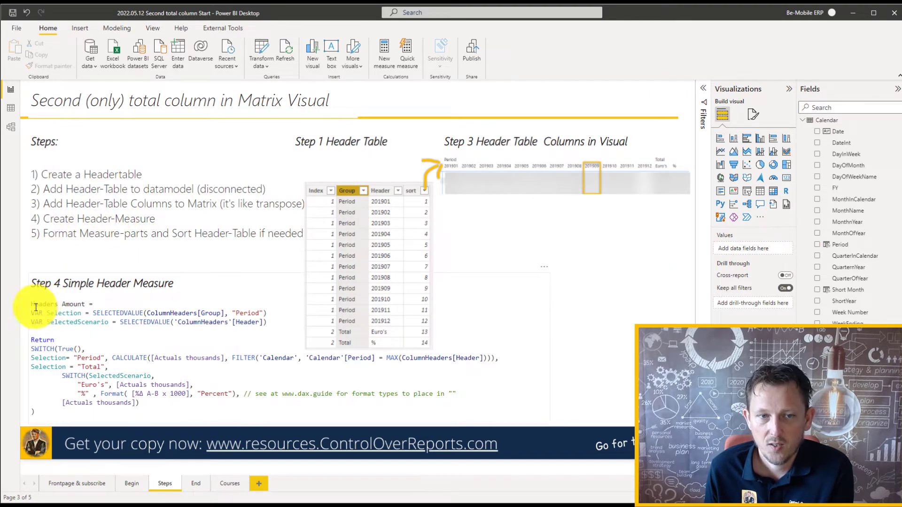
Select the Step 4 'Headers Amount' DAX measure code
left_click_drag(31, 304, 166, 409)
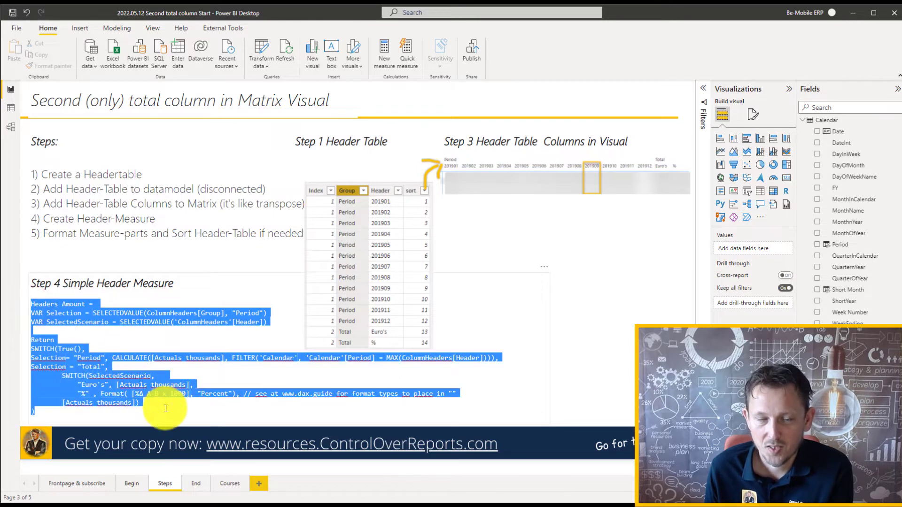
left_click(126, 310)
left_click(613, 339)
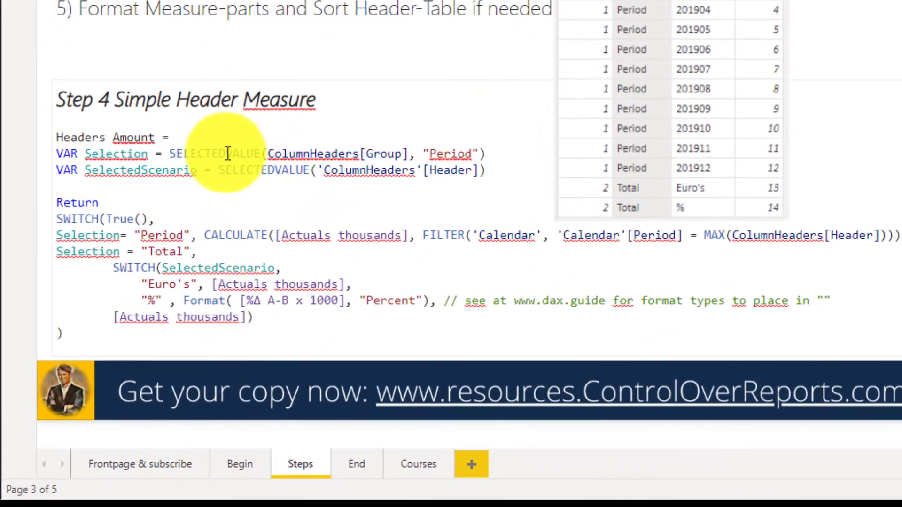
left_click(372, 153)
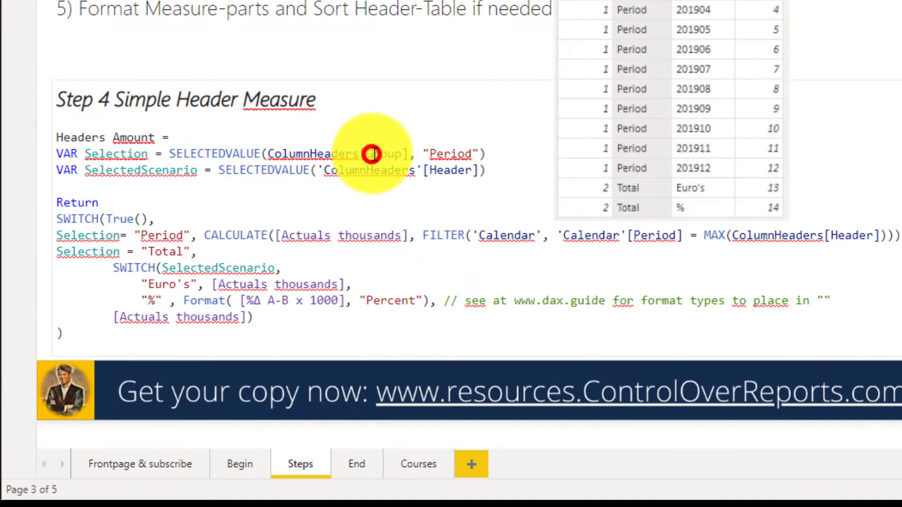
left_click(459, 154)
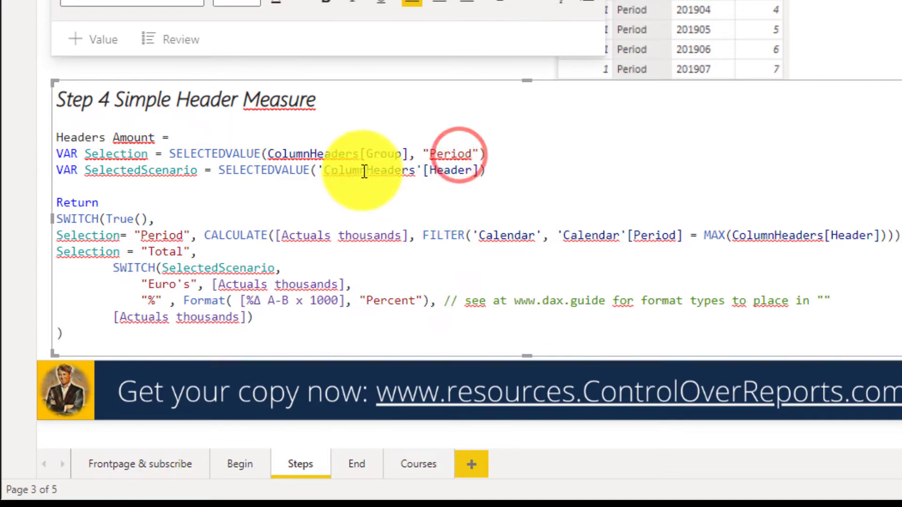
left_click(326, 157)
left_click(117, 171)
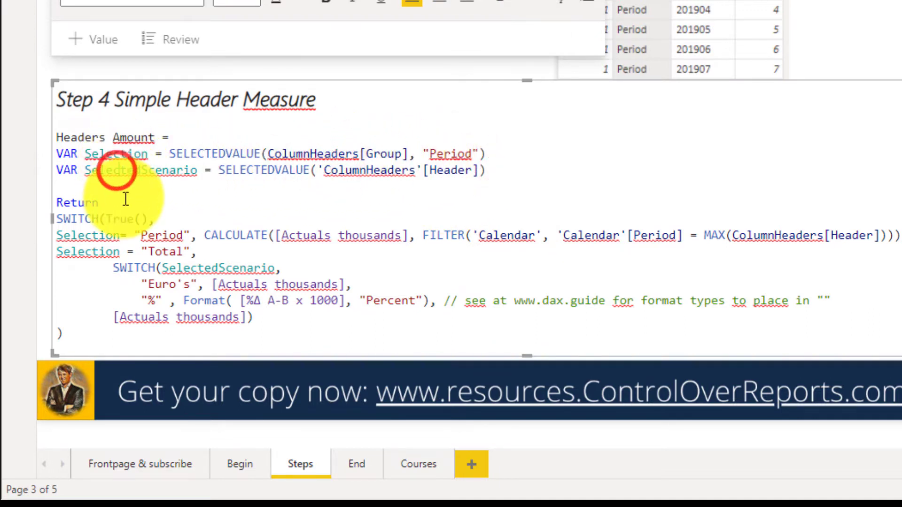
left_click(284, 174)
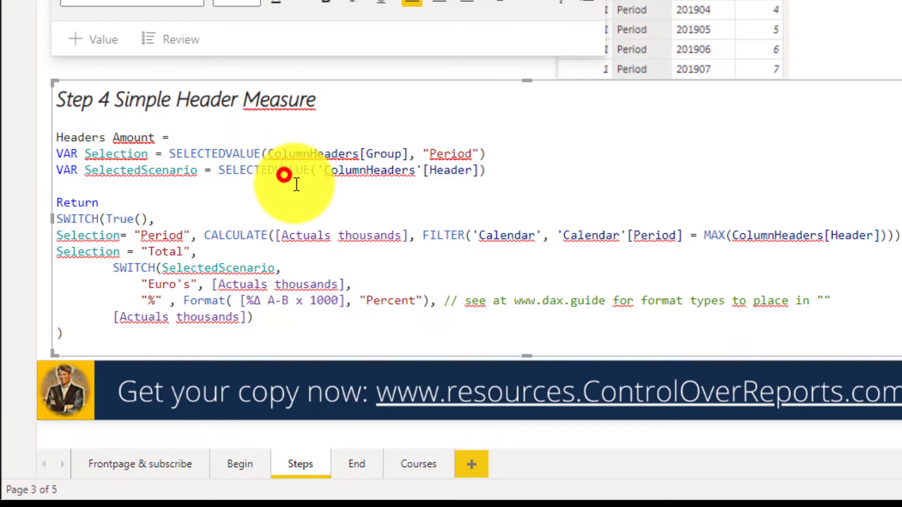
left_click(445, 177)
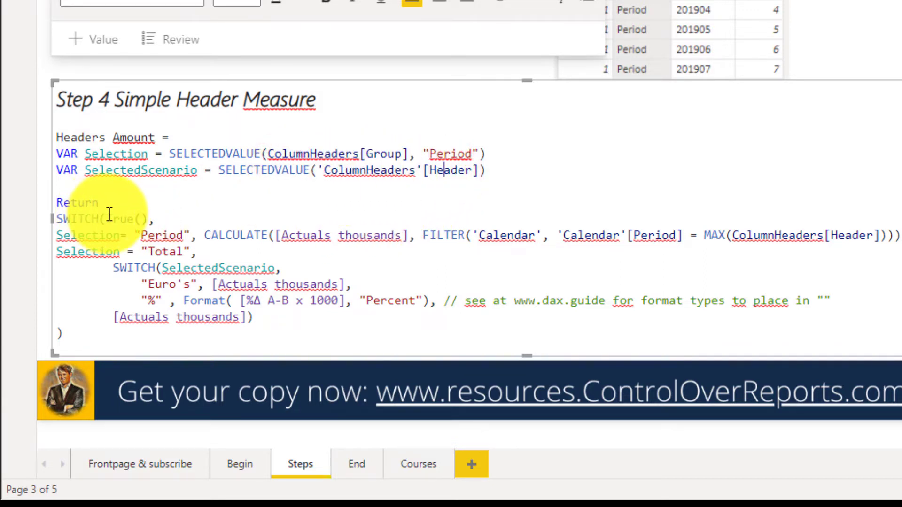
left_click(86, 238)
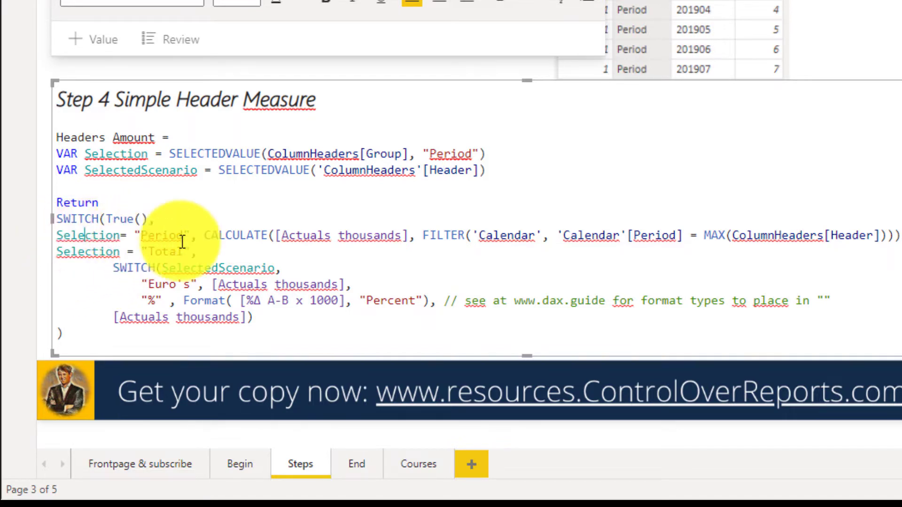
left_click_drag(309, 235, 388, 239)
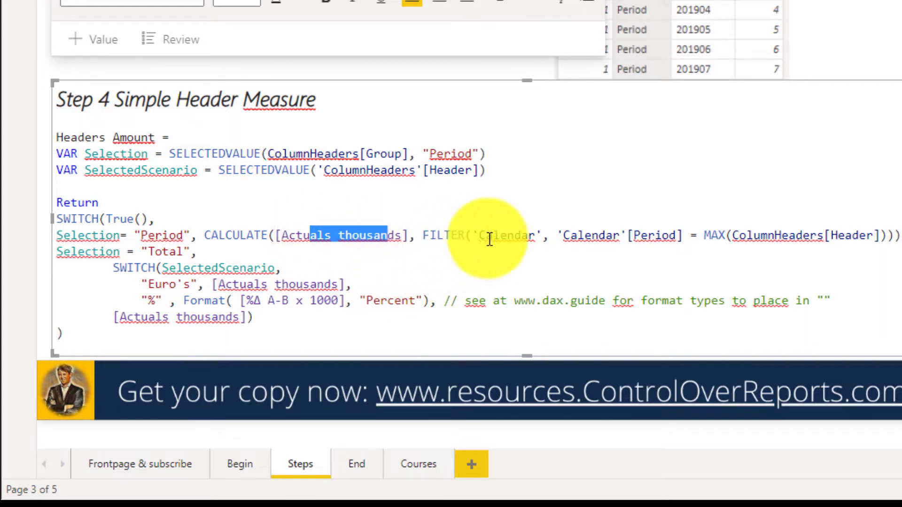
left_click(520, 234)
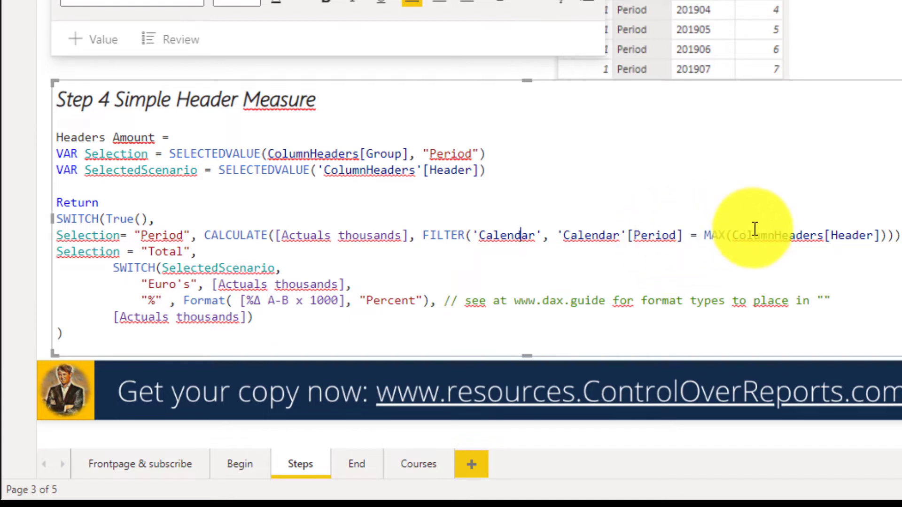
left_click_drag(752, 237, 870, 238)
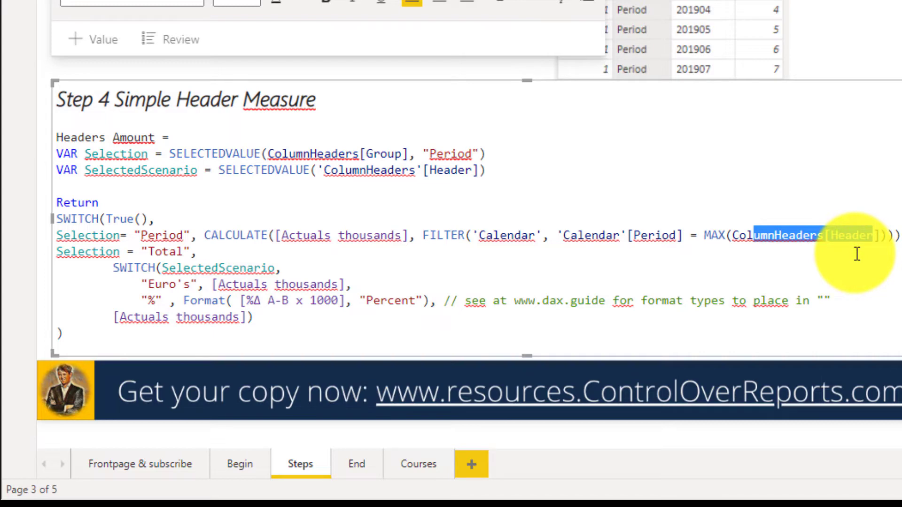
left_click(848, 236)
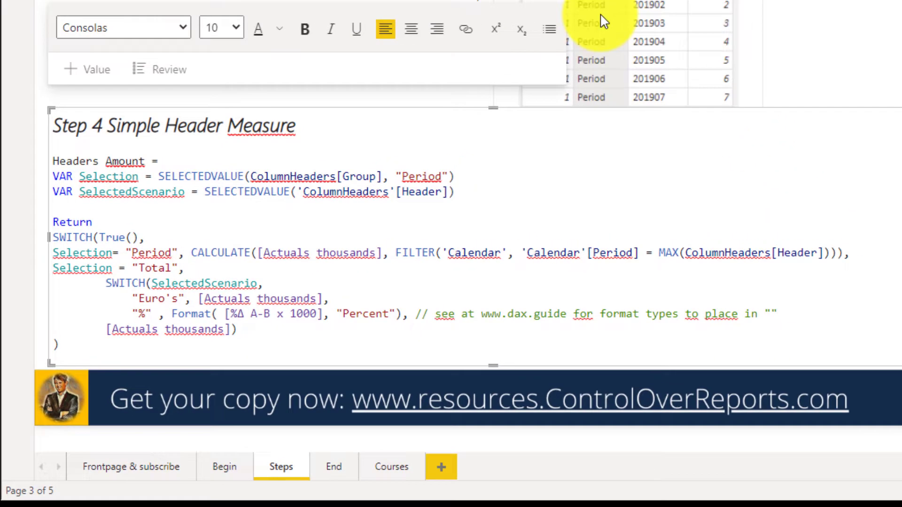
left_click(499, 217)
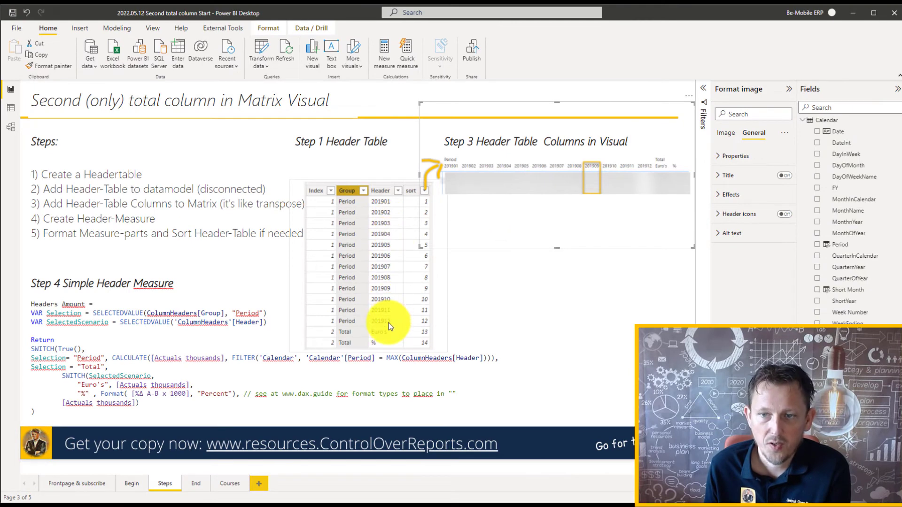
left_click(529, 370)
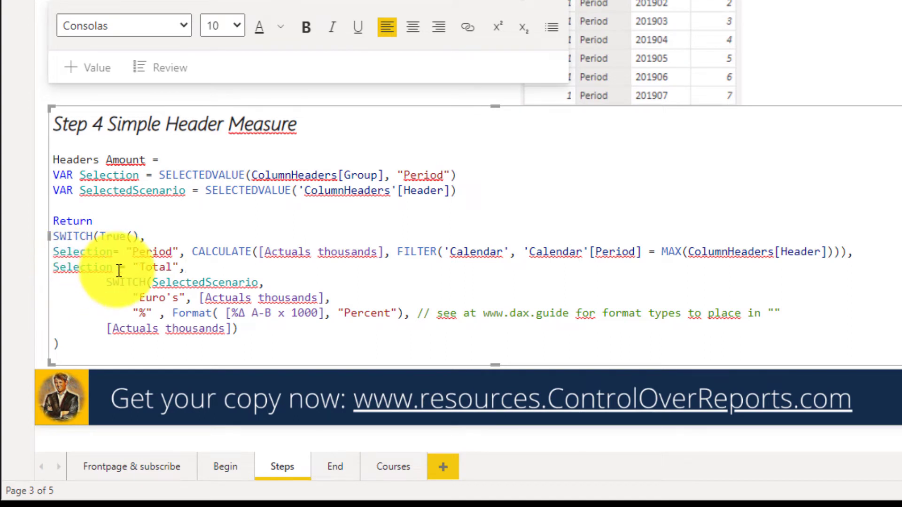
left_click(667, 28)
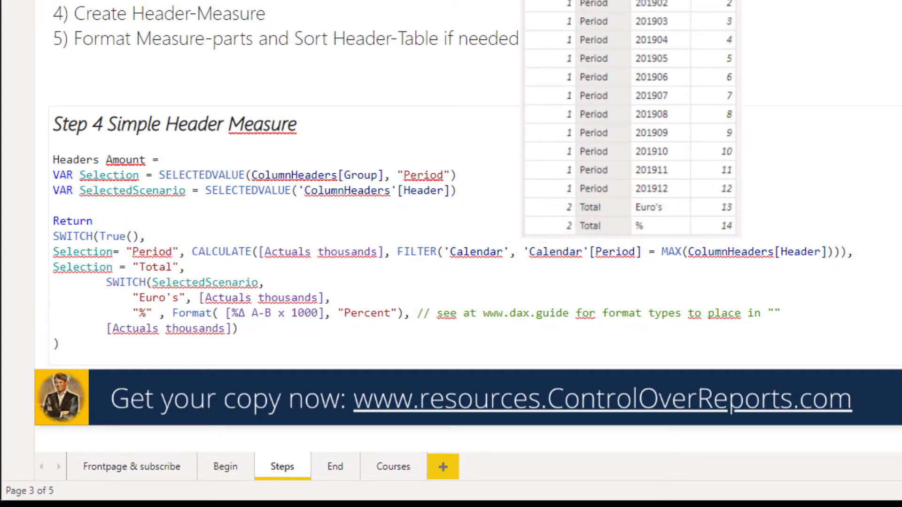
left_click(134, 282)
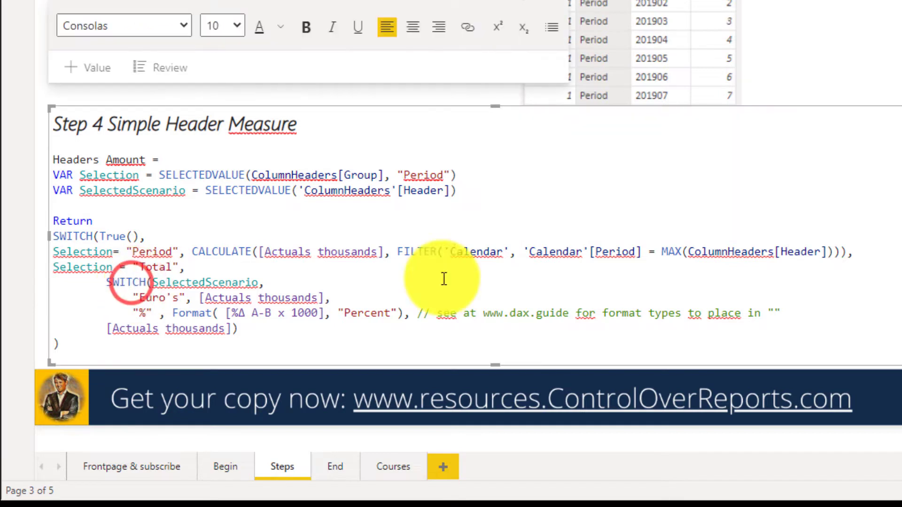
left_click(676, 193)
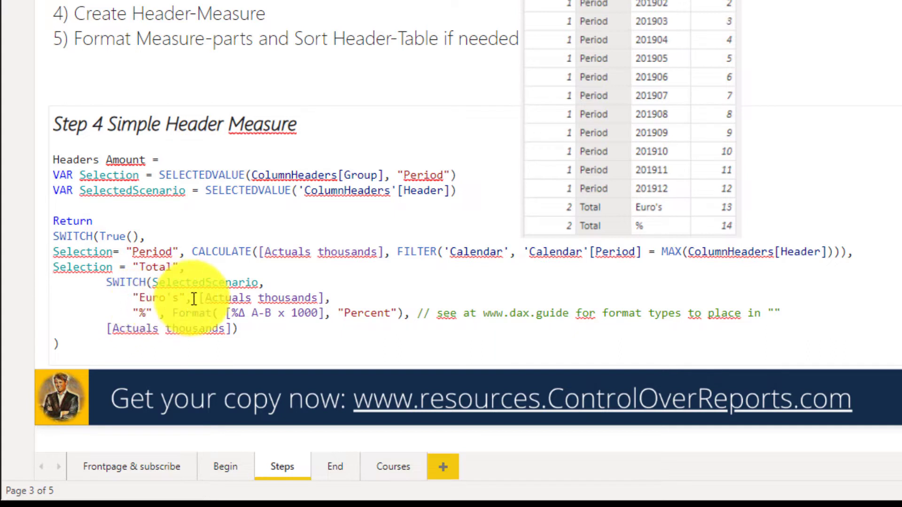
left_click(239, 298)
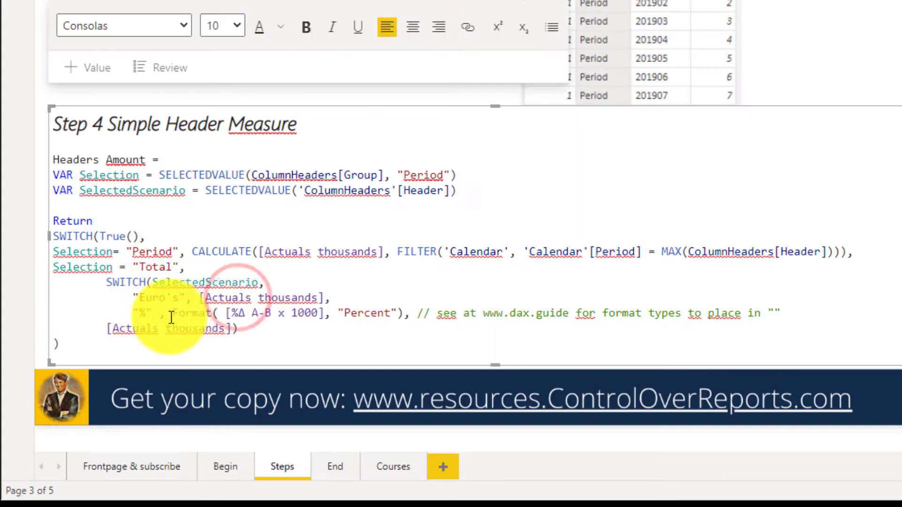
left_click(144, 314)
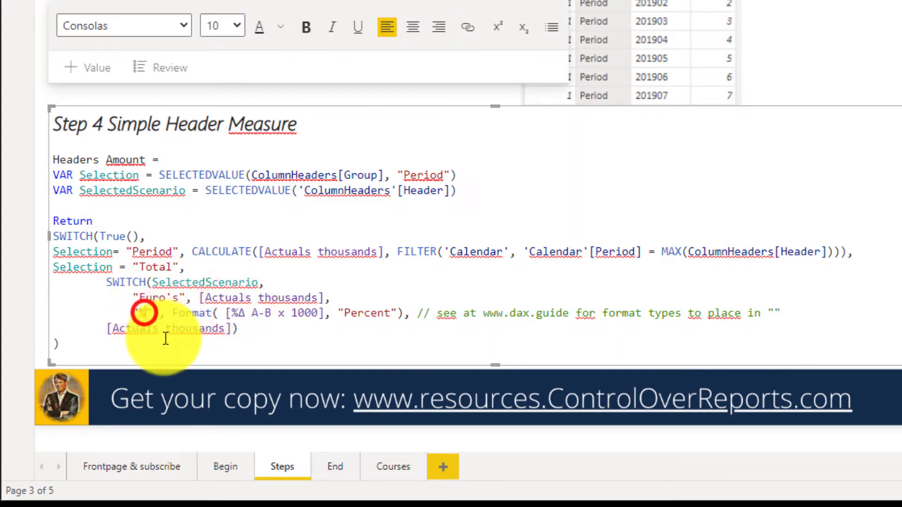
left_click(185, 313)
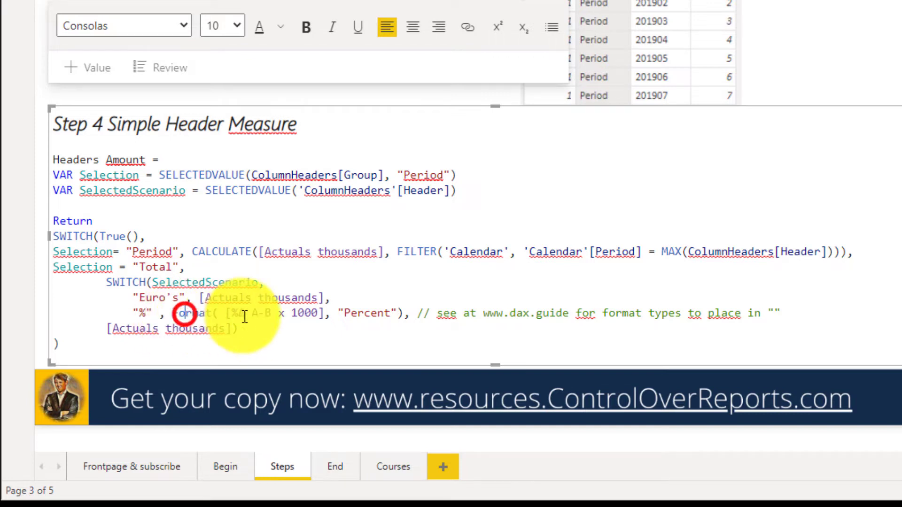
left_click_drag(225, 313, 319, 315)
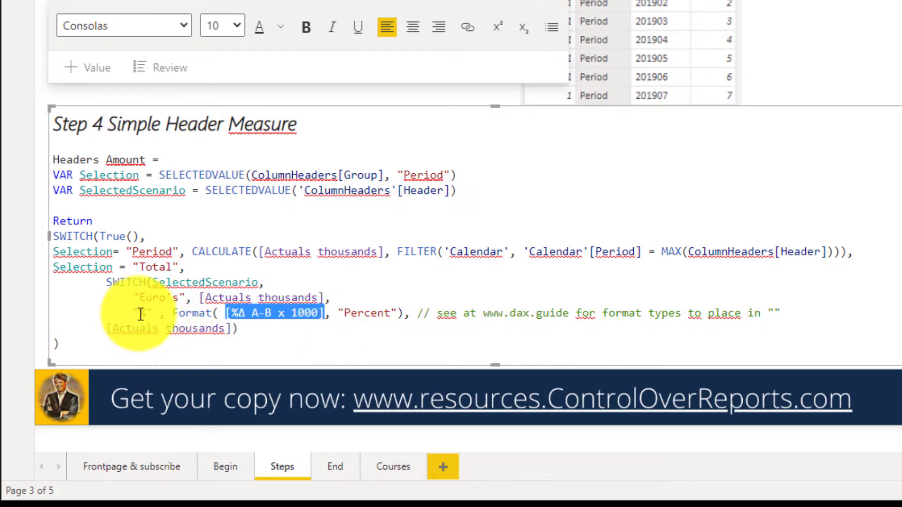
left_click(186, 312)
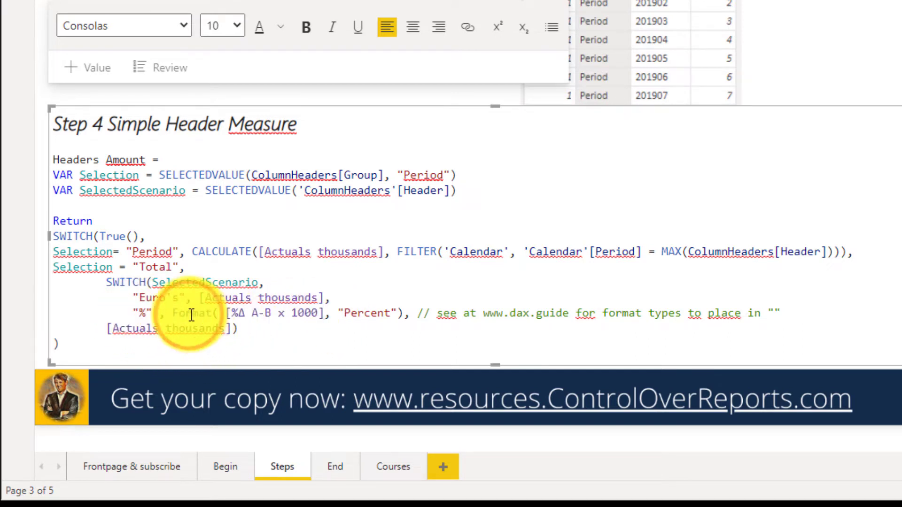
left_click_drag(172, 313, 218, 312)
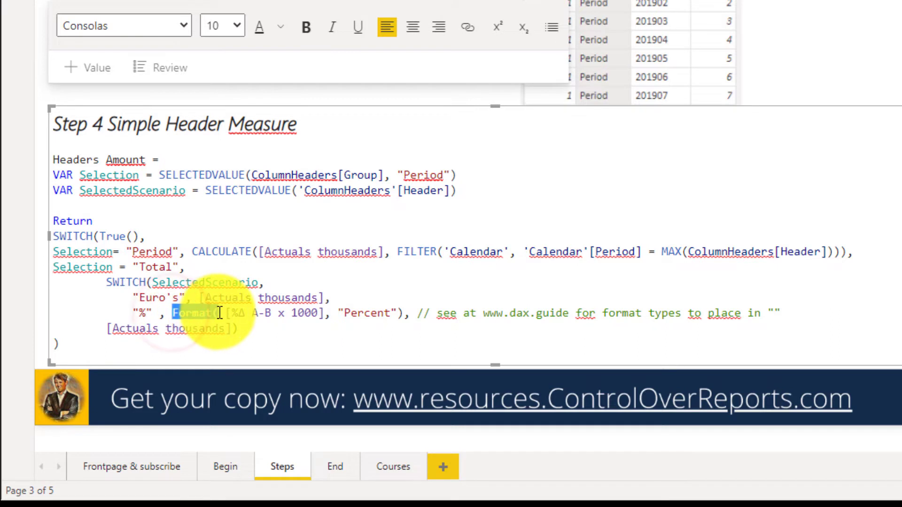
left_click(244, 314)
left_click_drag(240, 330, 55, 165)
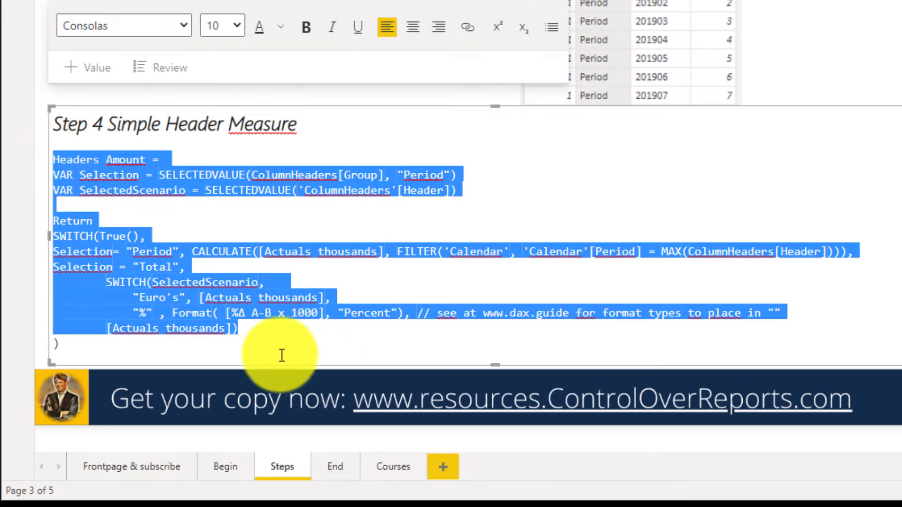
left_click(267, 332)
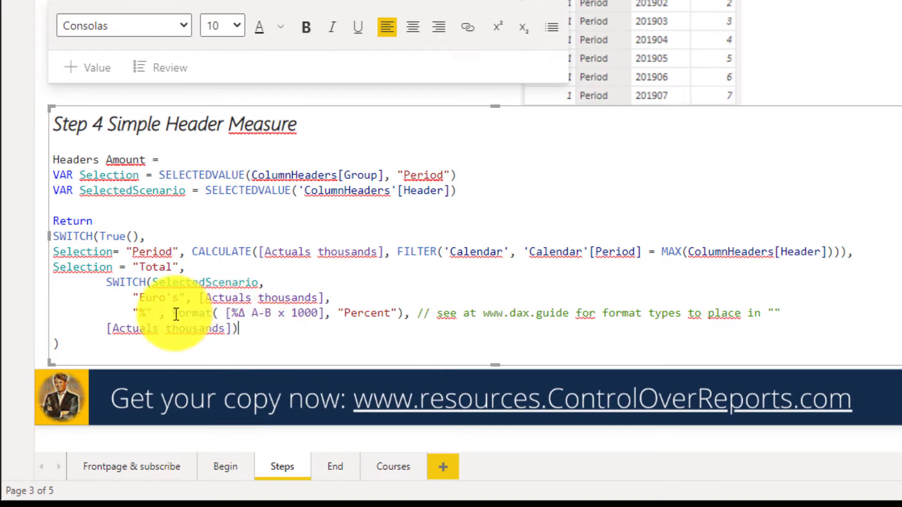
left_click_drag(173, 312, 318, 314)
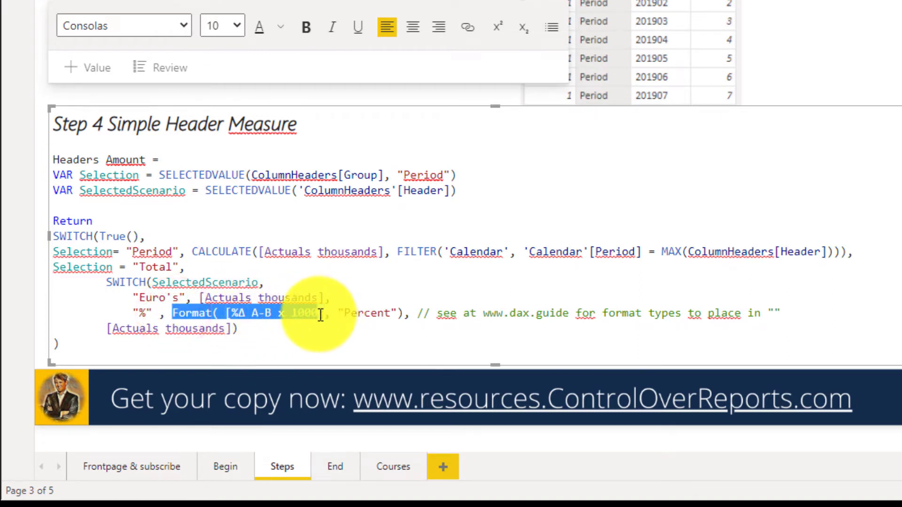
left_click(199, 318)
left_click(376, 313)
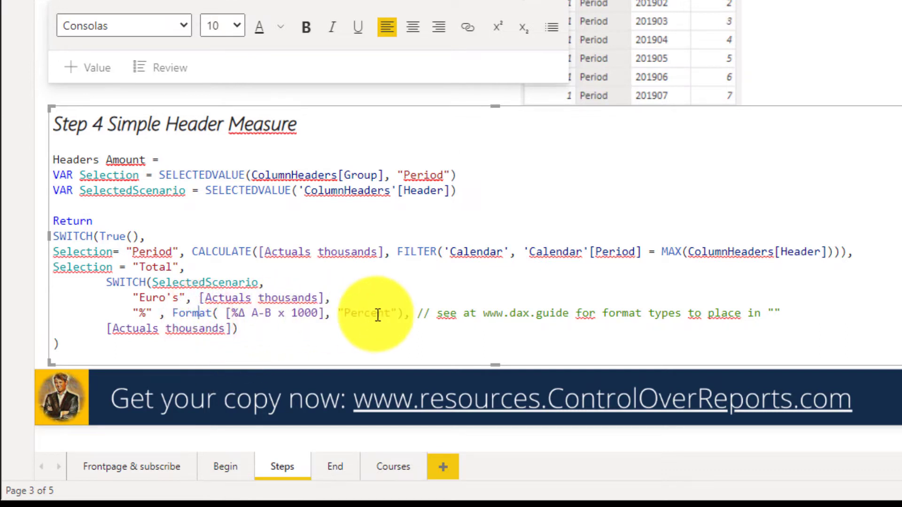
left_click(461, 314)
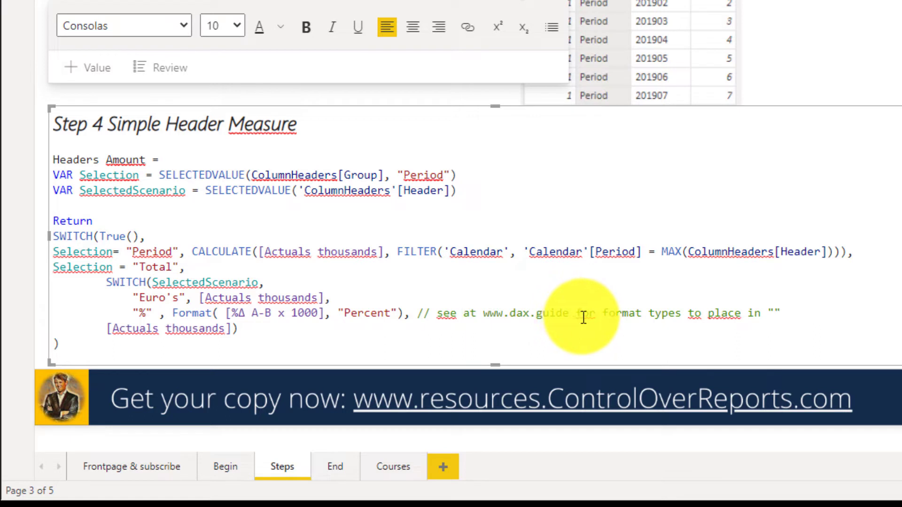
left_click(373, 316)
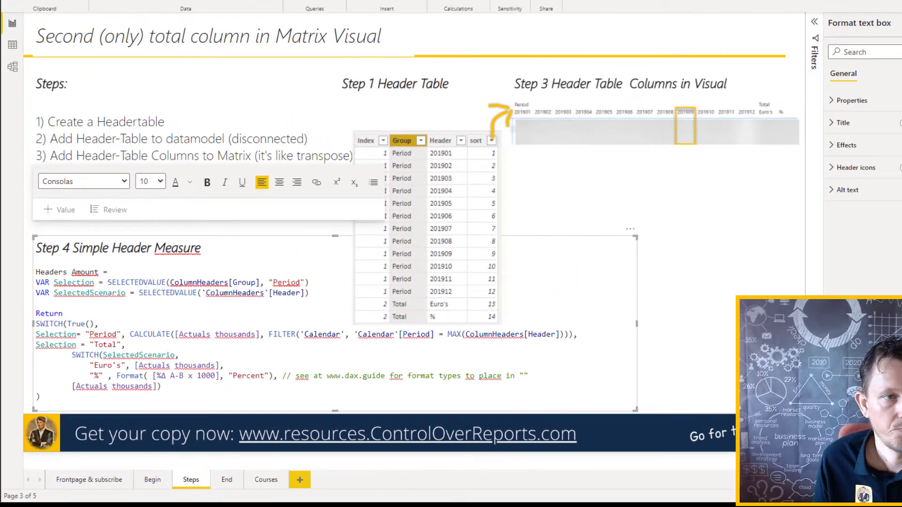
key("ctrl+a")
key("ctrl+c")
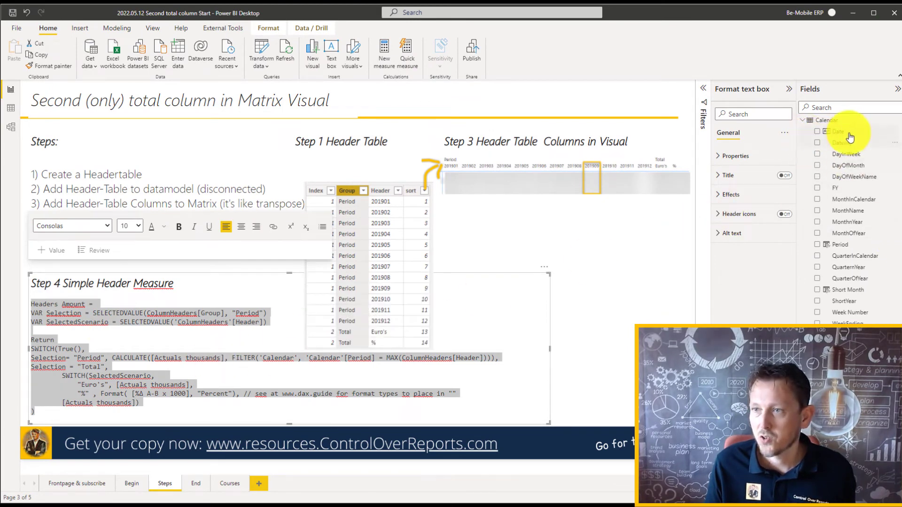
scroll(848, 150, "down", 10)
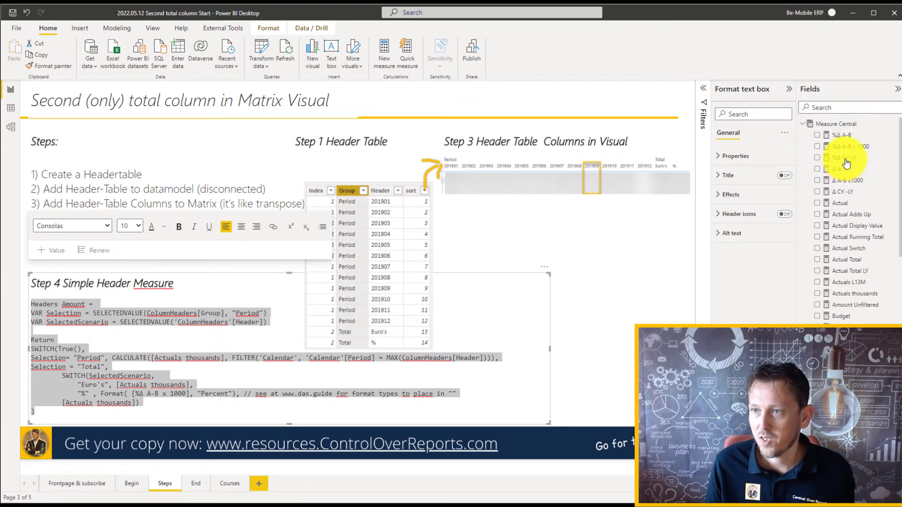
Create a new Headers Amount measure in Measure Central from the pasted switch code
right_click(849, 125)
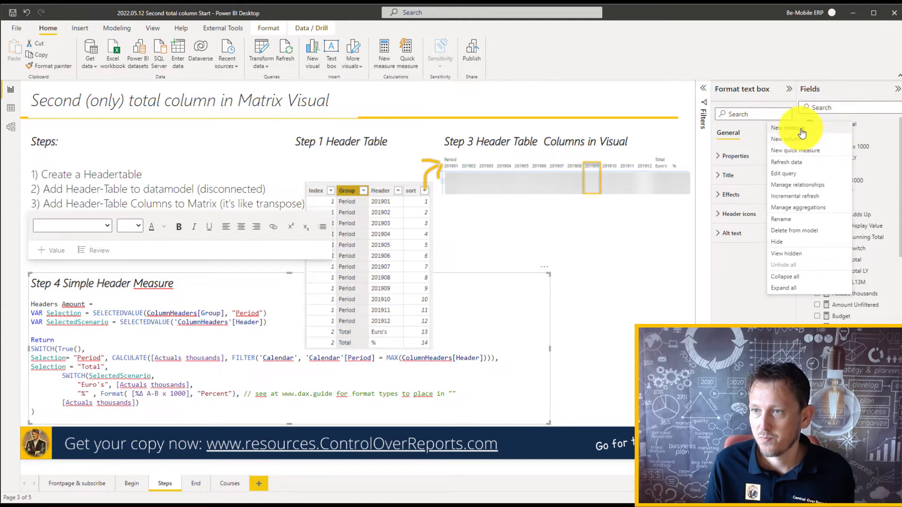
left_click(800, 128)
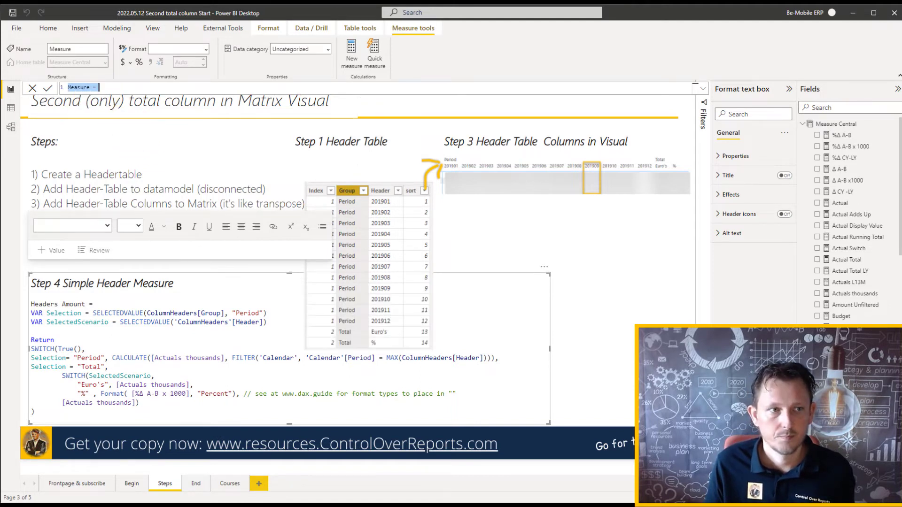
key("ctrl+v")
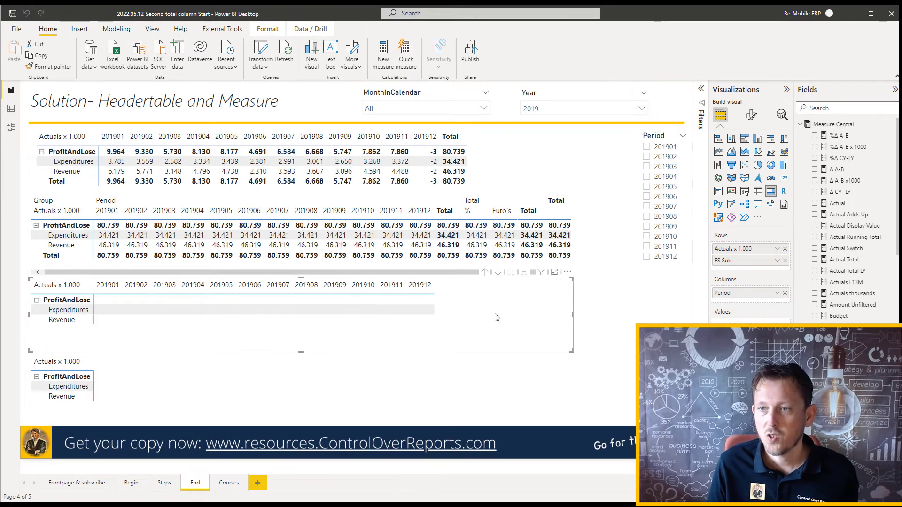
Add ColumnHeaders Group and Header to the third matrix's Columns
scroll(810, 245, "down", 10)
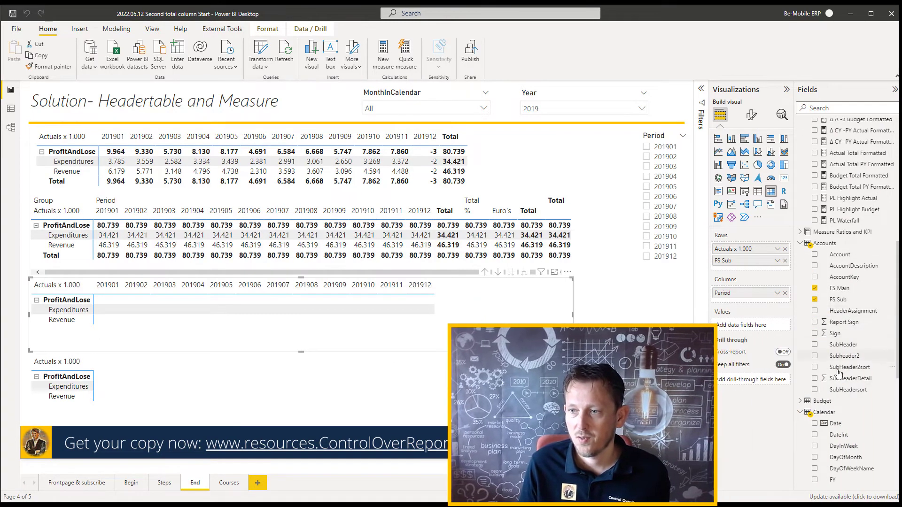
scroll(841, 311, "down", 4)
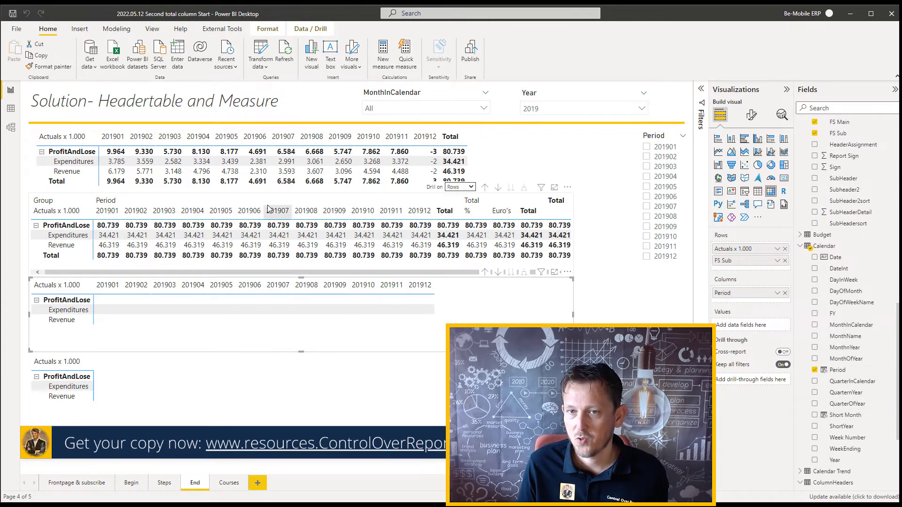
scroll(854, 413, "down", 5)
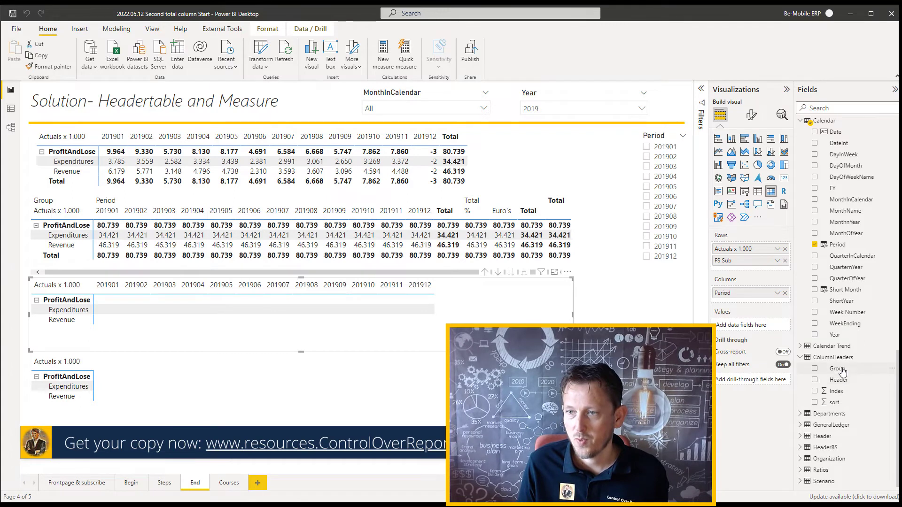
left_click_drag(842, 372, 751, 293)
left_click_drag(838, 379, 776, 304)
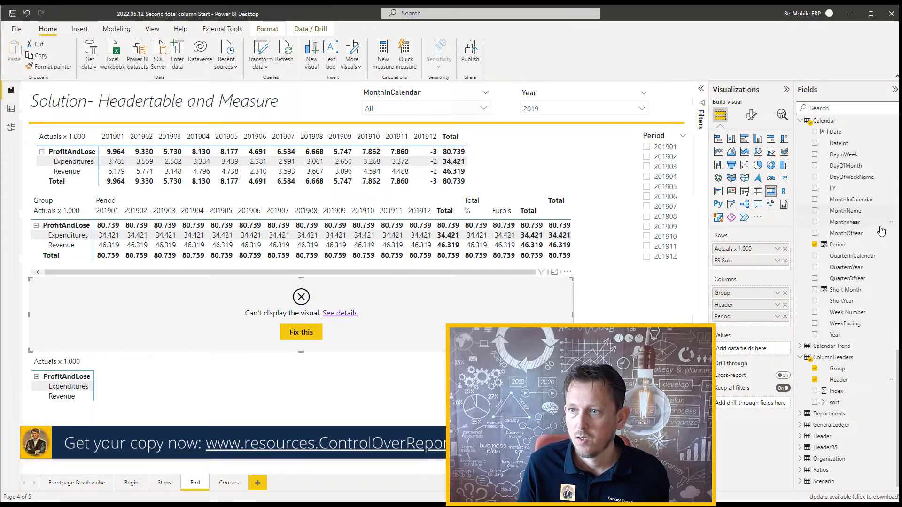
Make Headers Amount the third matrix's value, showing -3,10 and 80.739,40
scroll(859, 259, "down", 10)
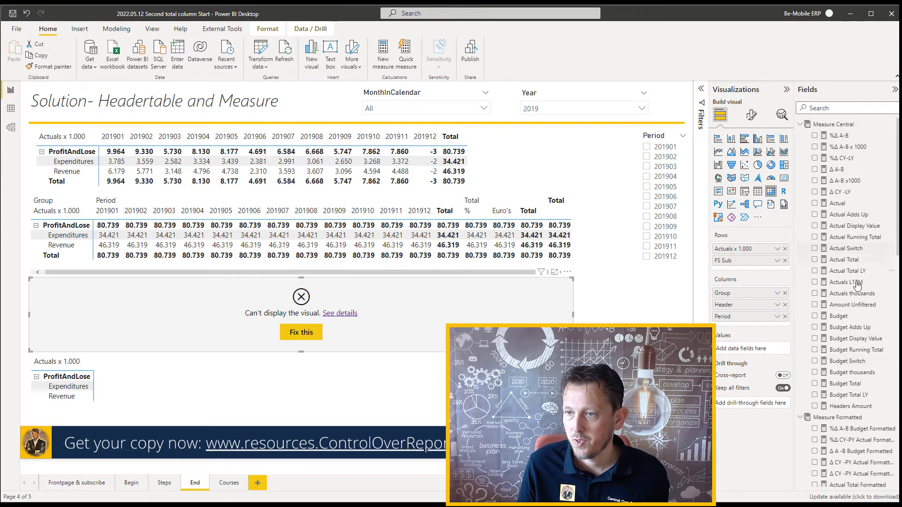
scroll(860, 395, "up", 3)
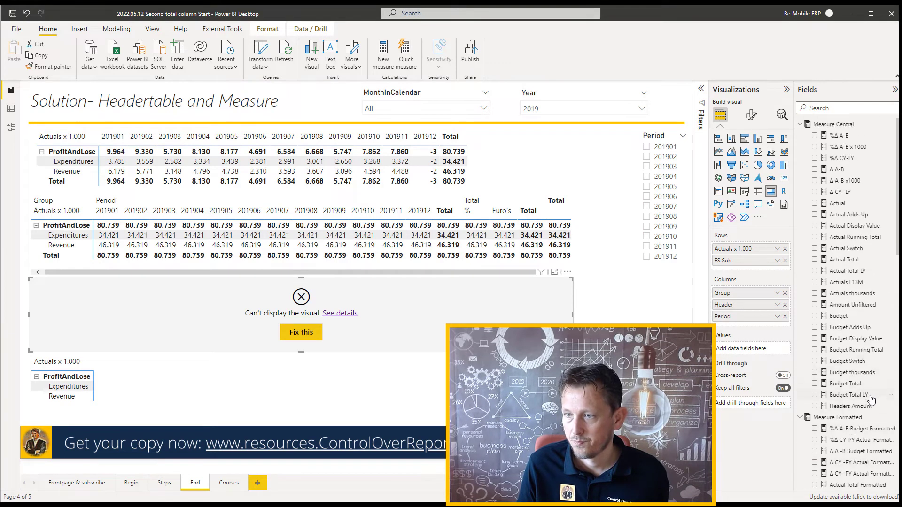
left_click_drag(863, 411, 722, 373)
left_click_drag(762, 352, 761, 352)
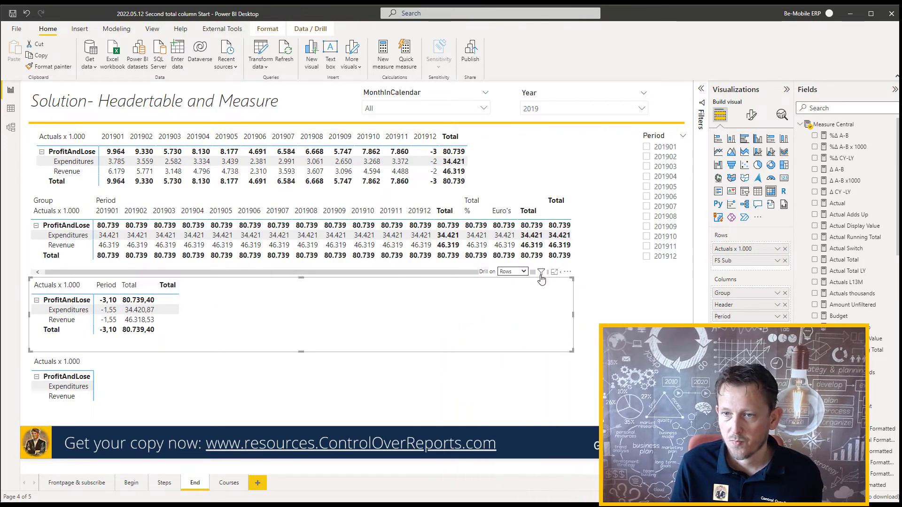
Drill the third matrix on columns and expand it one level to show months 201901–201912
mouse_move(541, 271)
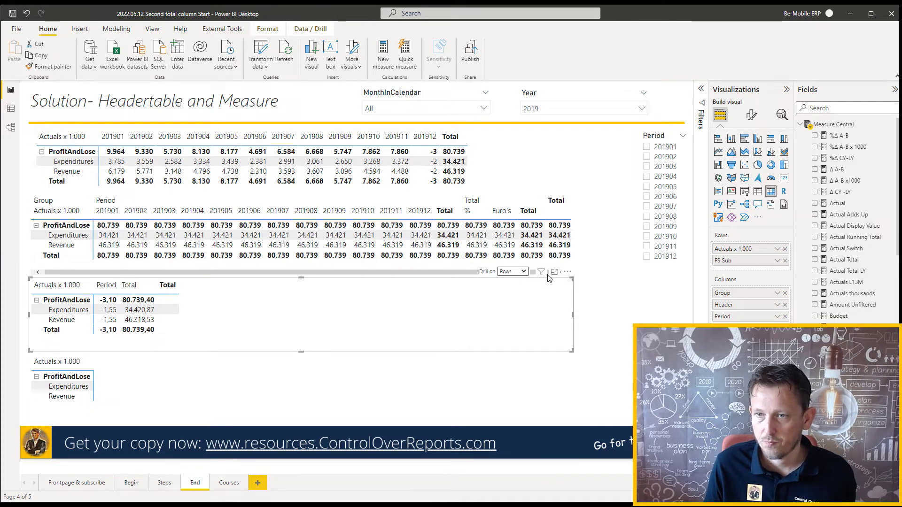
left_click(500, 290)
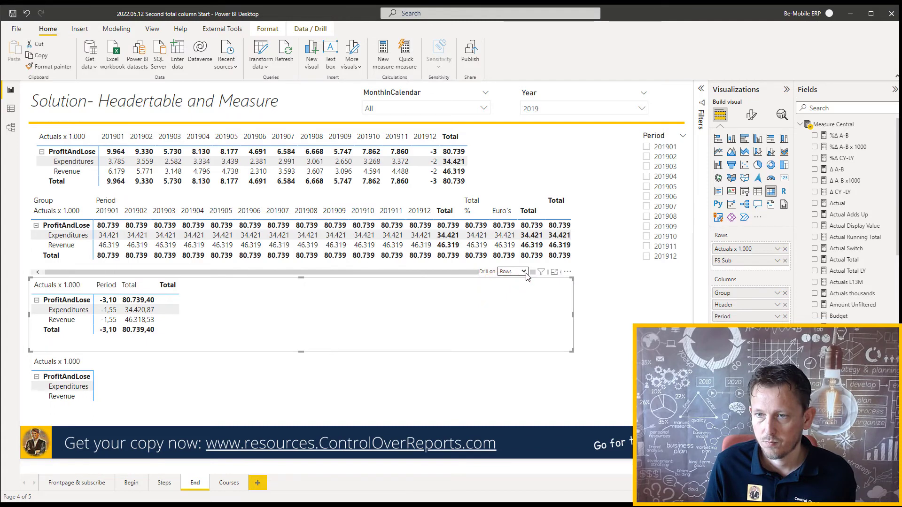
left_click(519, 289)
left_click(526, 274)
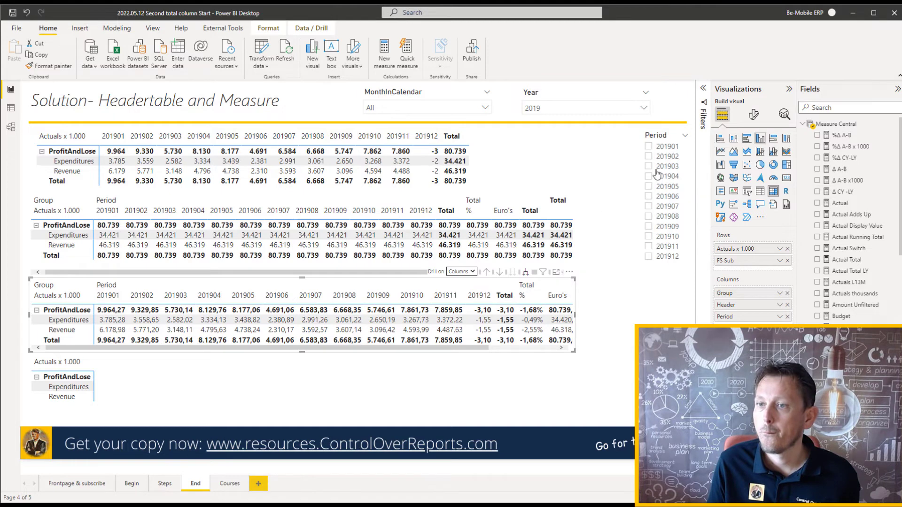
Switch column subtotals off in the third matrix's visual formatting
left_click(753, 114)
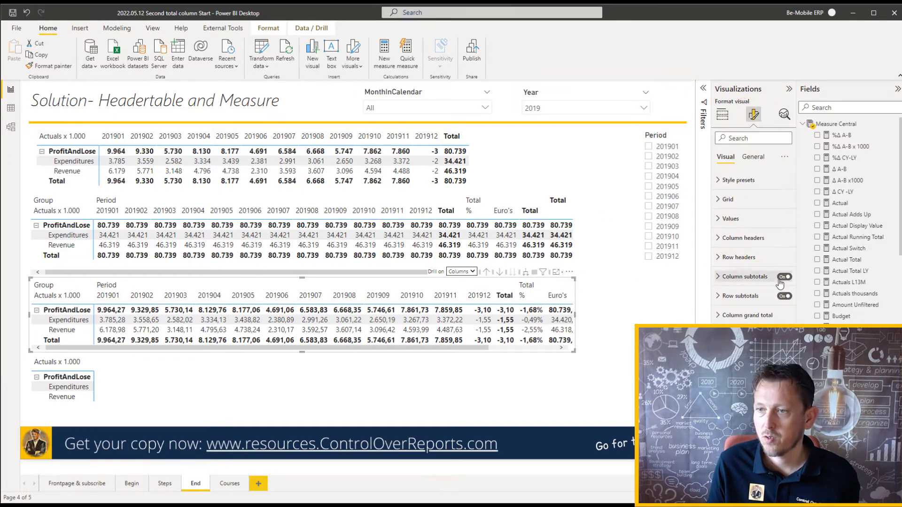
left_click(782, 277)
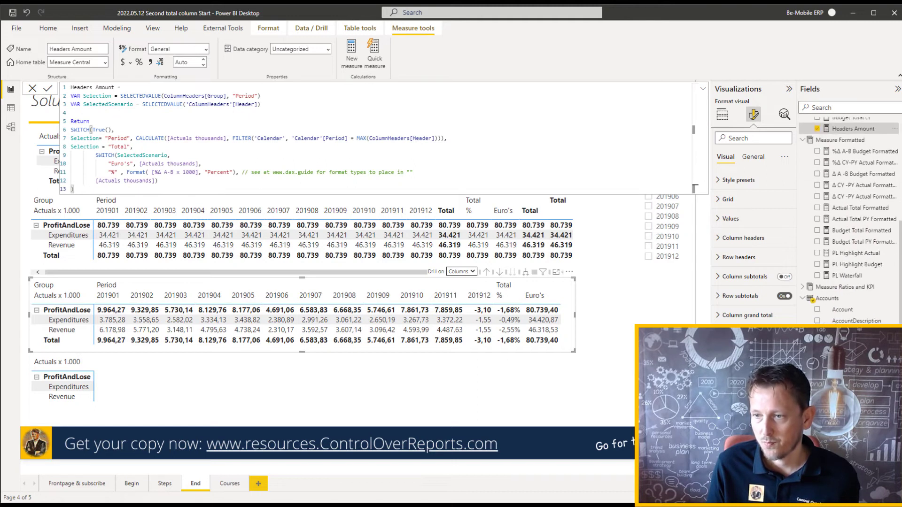
scroll(845, 211, "down", 3)
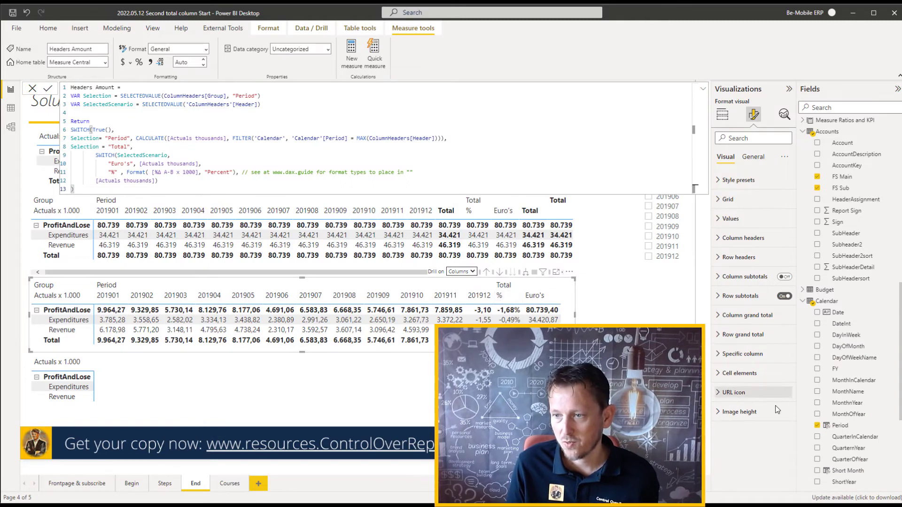
scroll(851, 428, "down", 1)
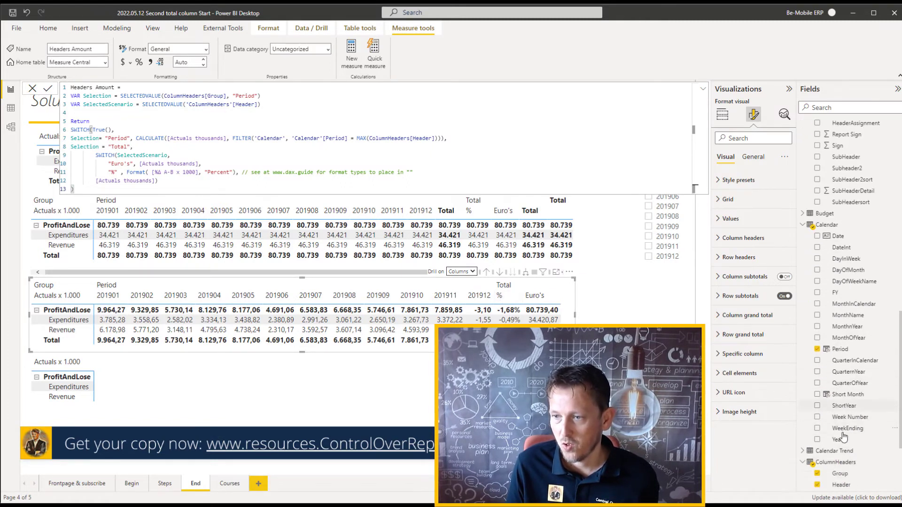
scroll(850, 427, "down", 2)
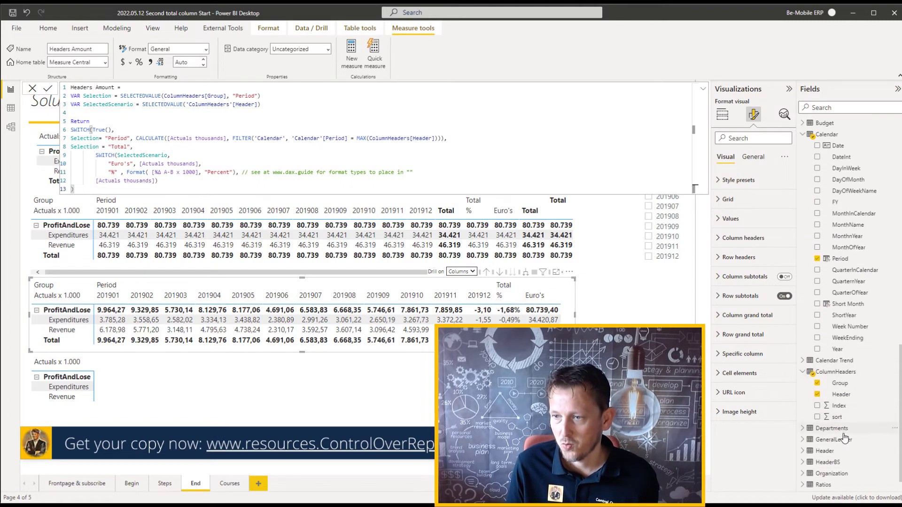
Sort the ColumnHeaders Header column by the sort column so Euro's precedes %
left_click(848, 397)
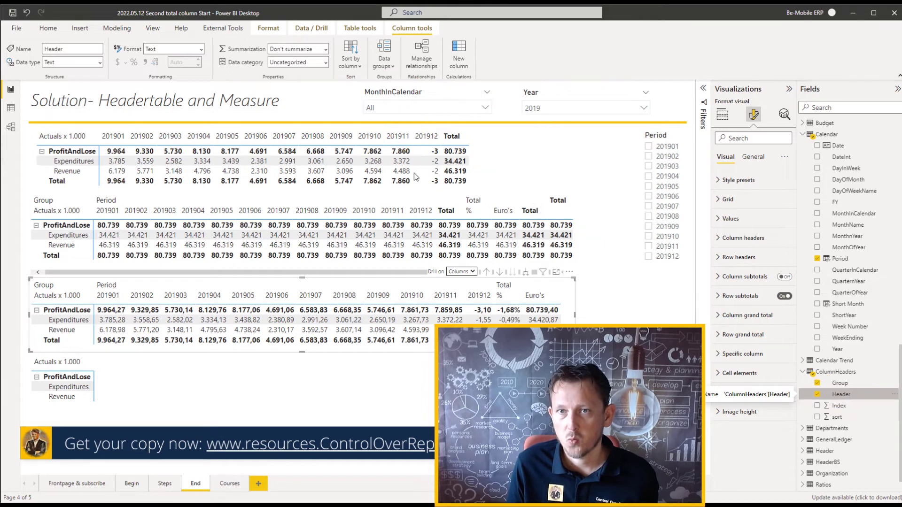
left_click(350, 62)
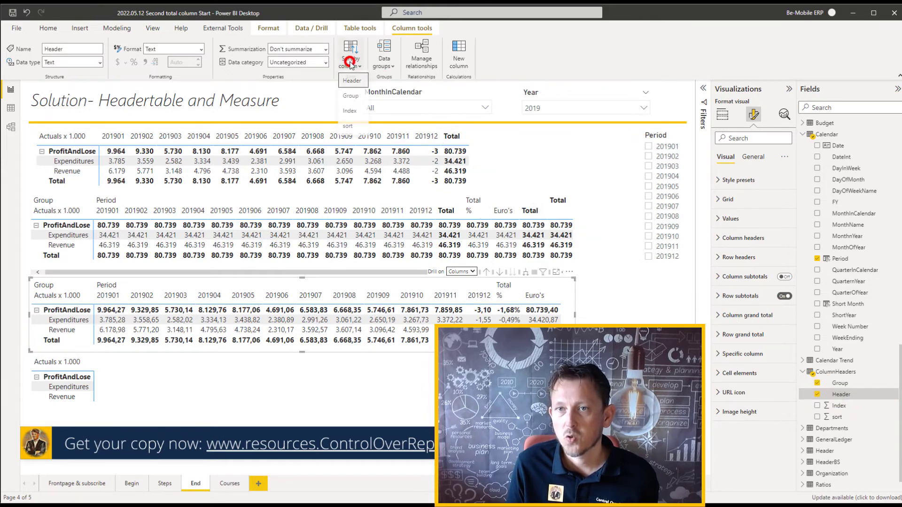
left_click(347, 127)
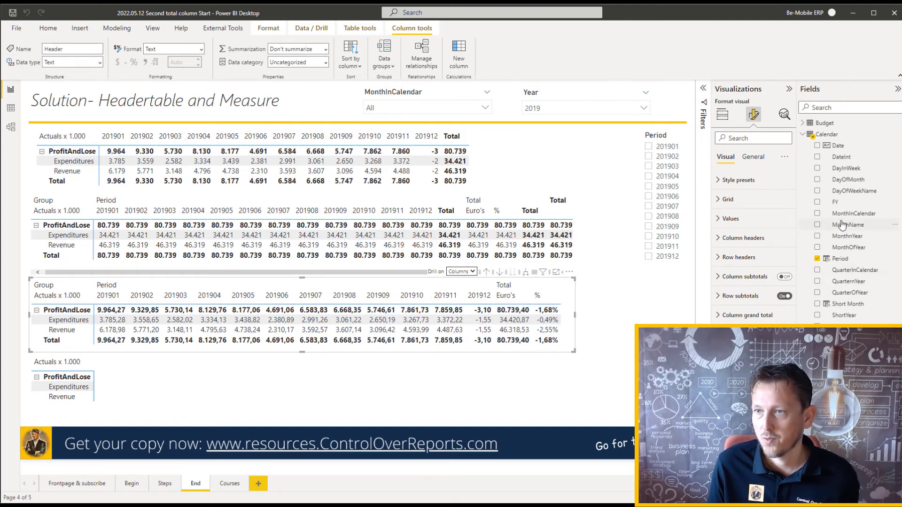
scroll(850, 281, "down", 10)
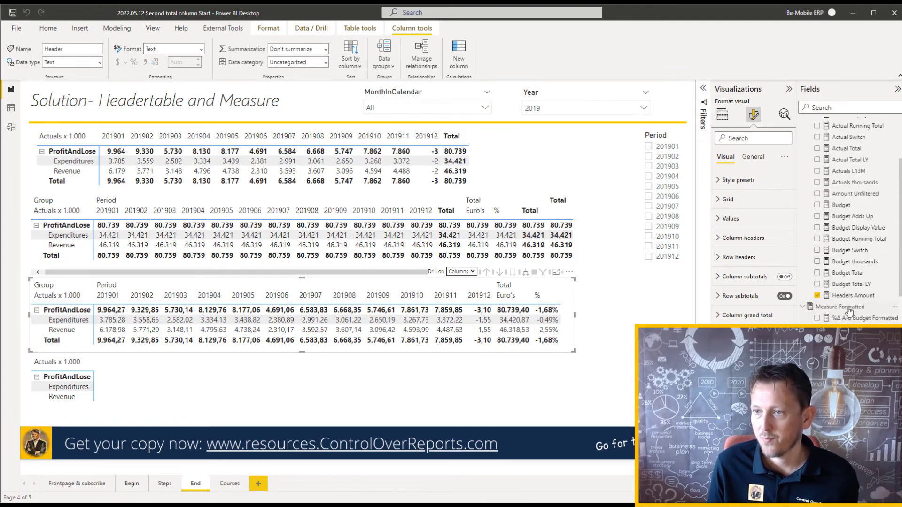
Format the Headers Amount measure with thousands separators and 0 decimal places
left_click(852, 296)
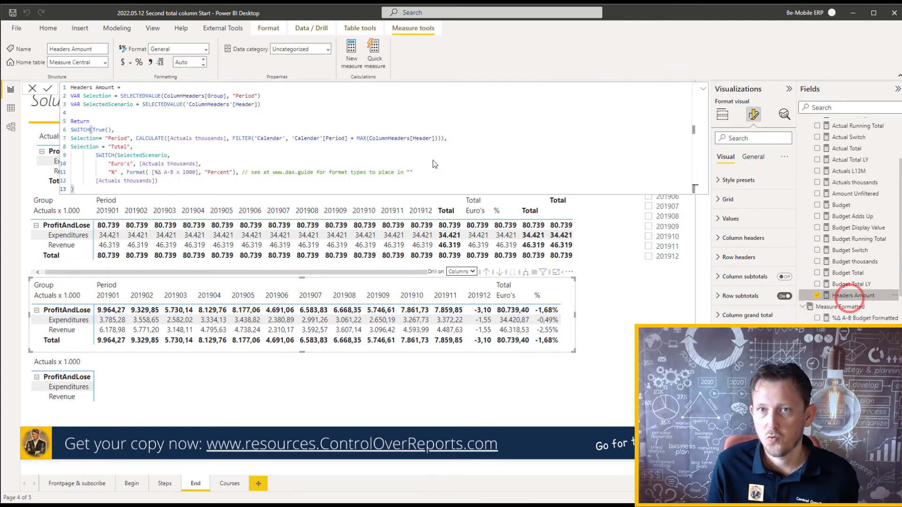
left_click(150, 62)
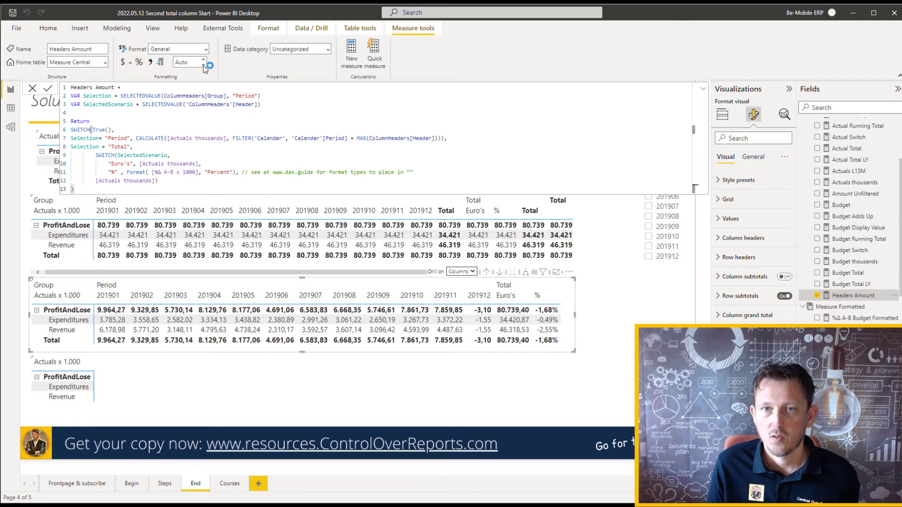
left_click(204, 66)
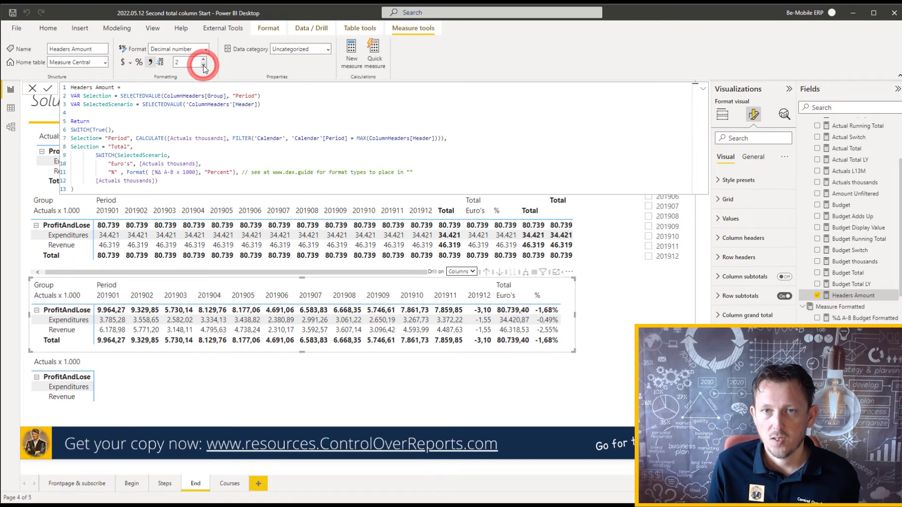
left_click(204, 66)
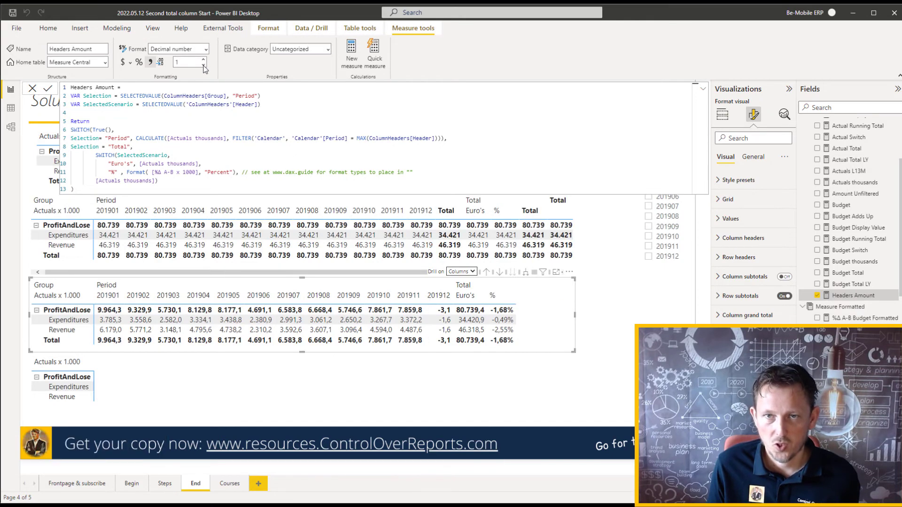
left_click(204, 66)
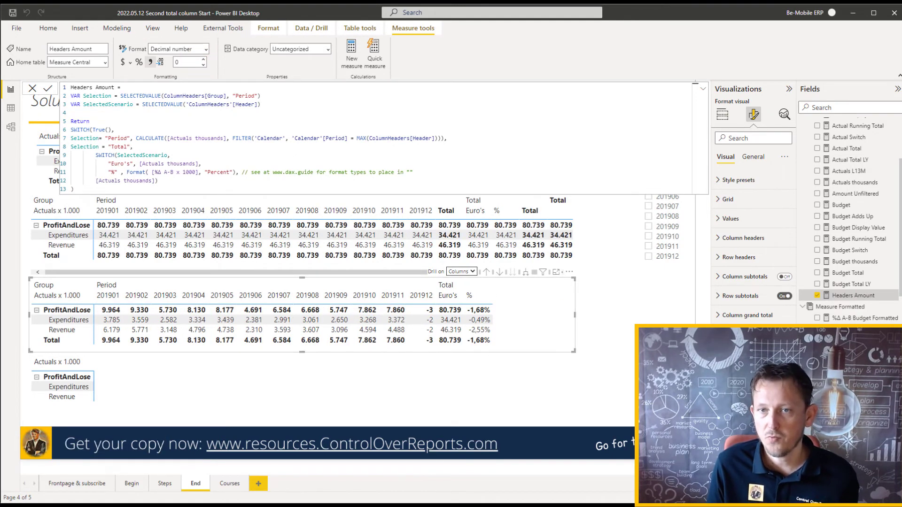
left_click(329, 380)
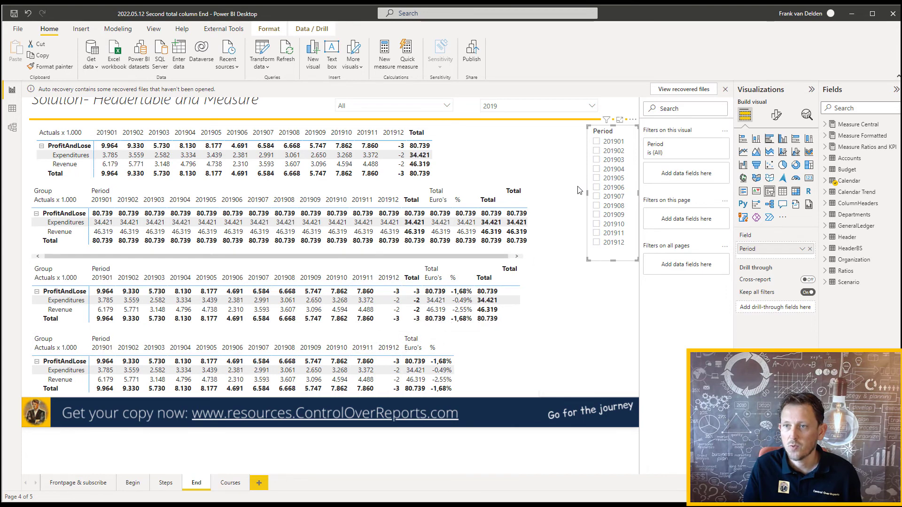
left_click(603, 134)
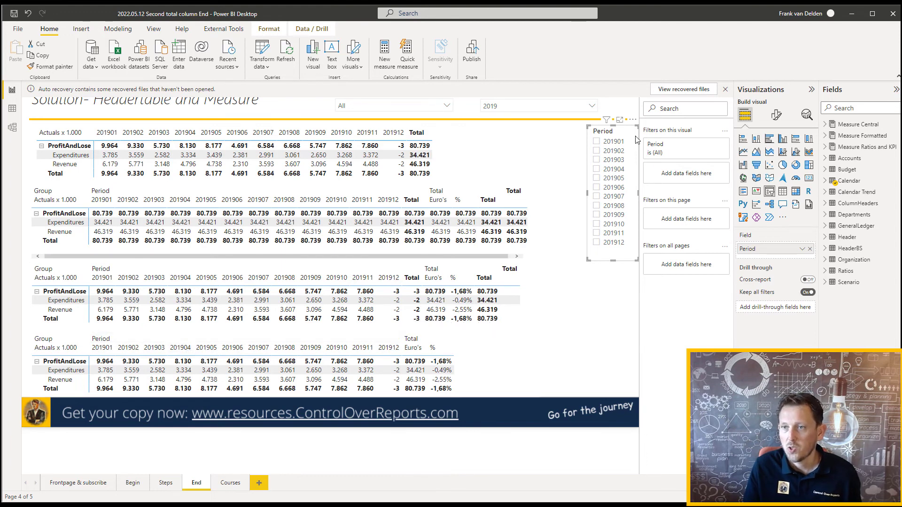
Select periods 201901, 201902, 201903 and 201904 in the Period slicer
left_click(596, 141)
left_click(597, 151)
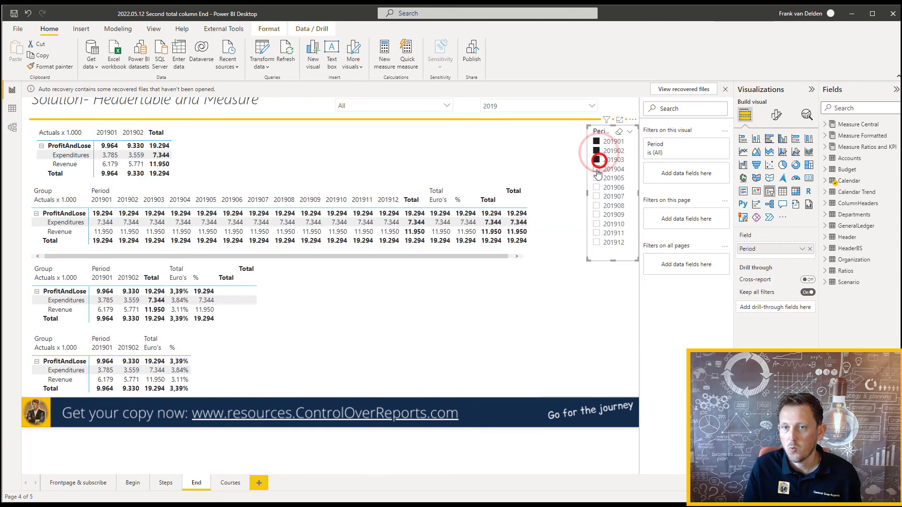
left_click(596, 160)
left_click(596, 169)
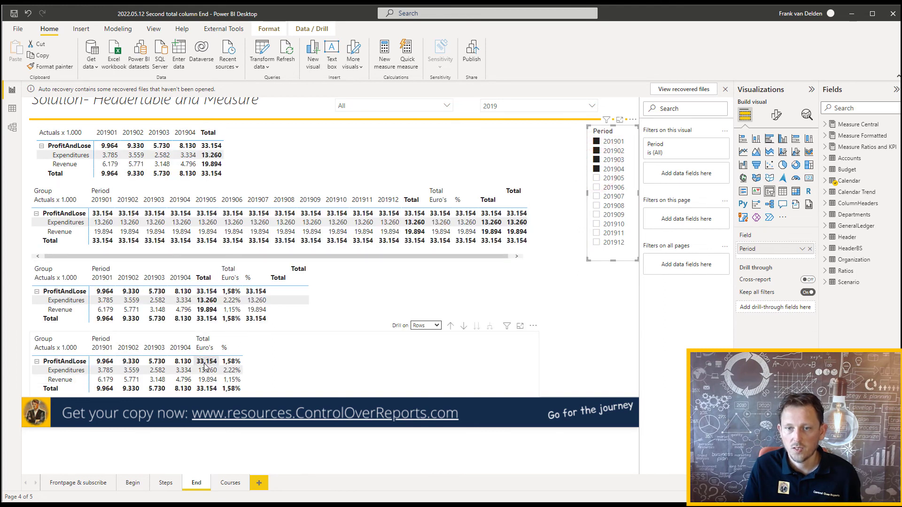